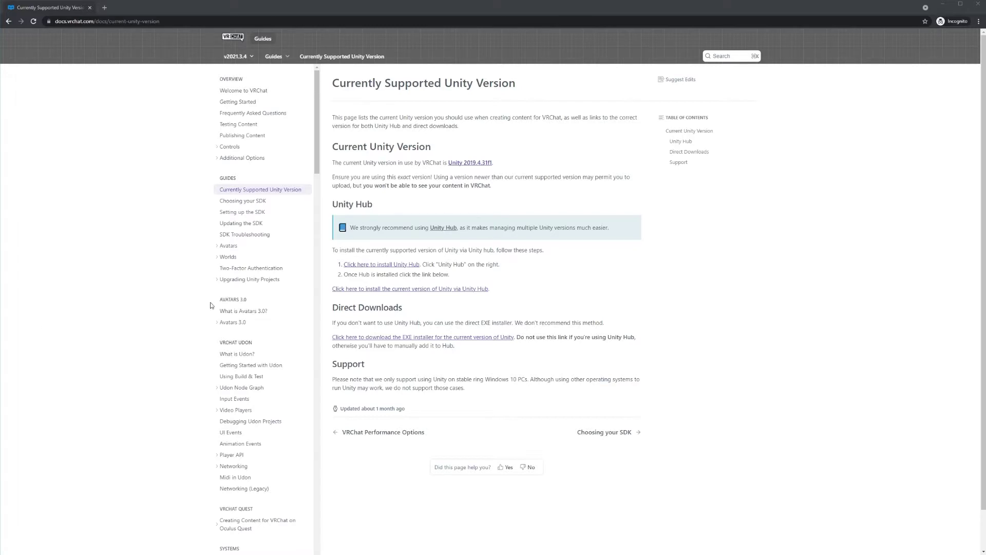
Open the Download Unity page in a new tab and download UnityHubSetup.exe.
right_click(405, 267)
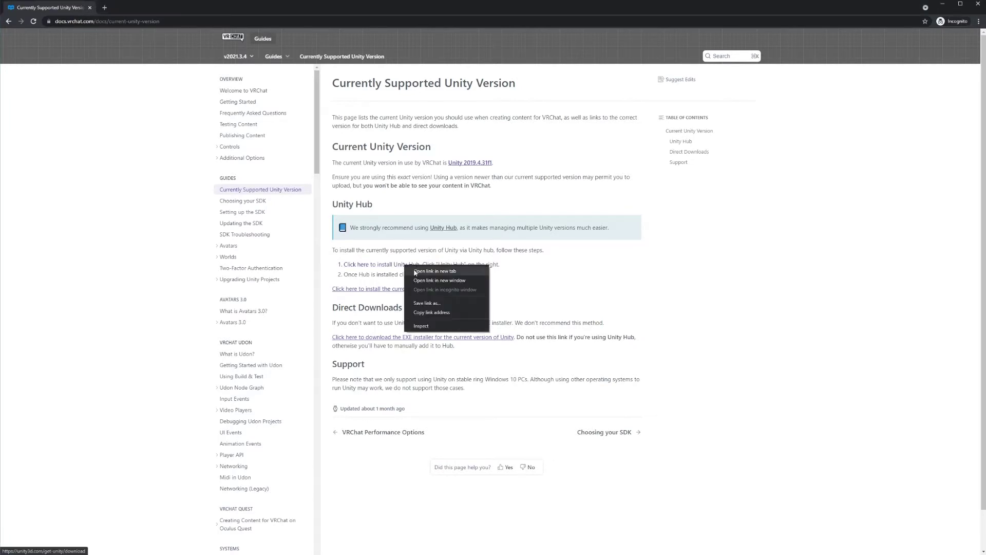
click(415, 271)
click(116, 8)
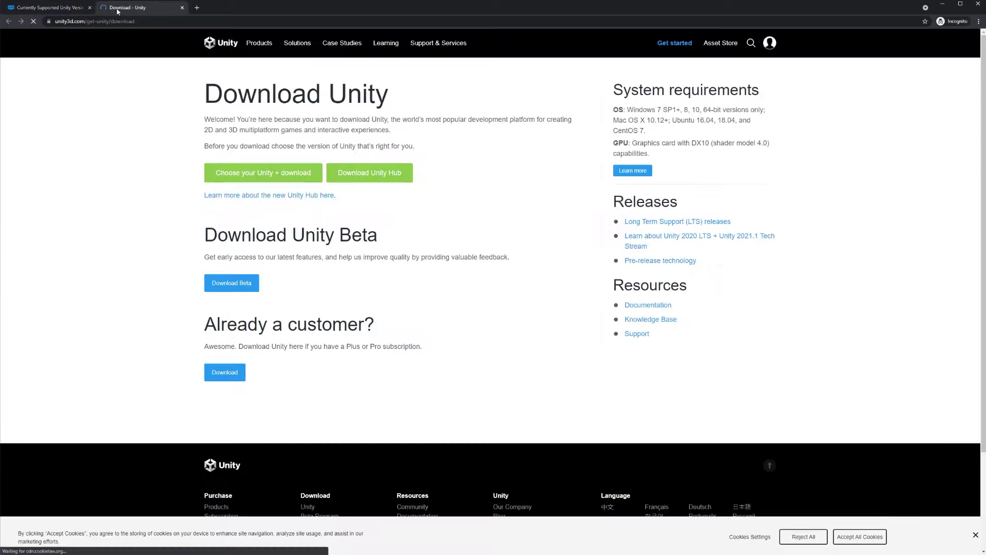
click(365, 173)
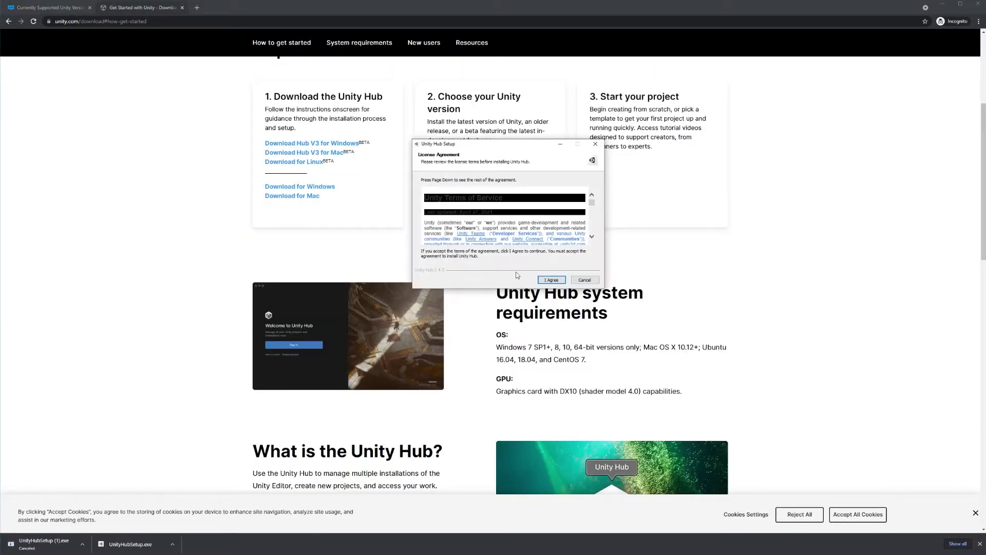
Accept the Unity Hub licence agreement and install Unity Hub.
click(549, 280)
click(546, 279)
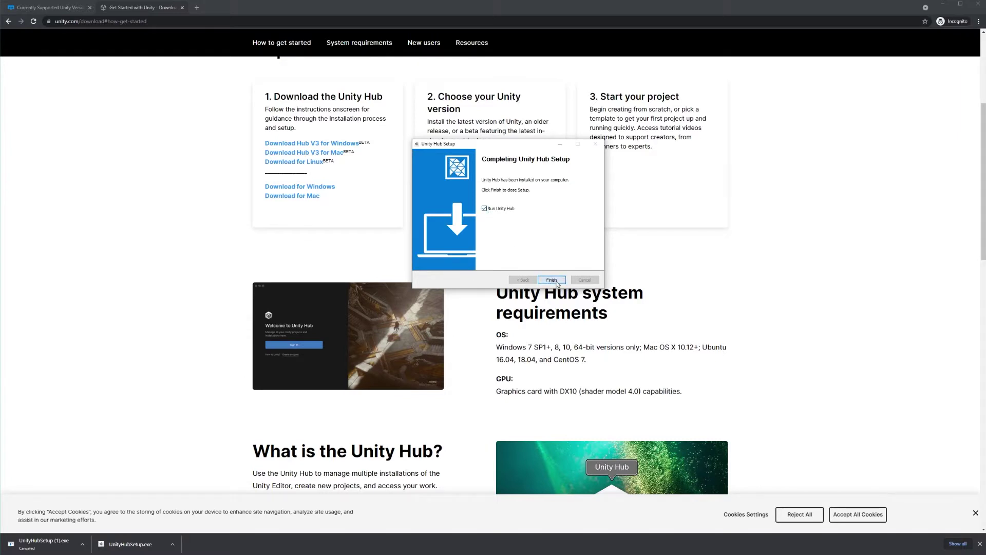
Finish setup, launch Unity Hub and sign in to the Unity account.
click(552, 280)
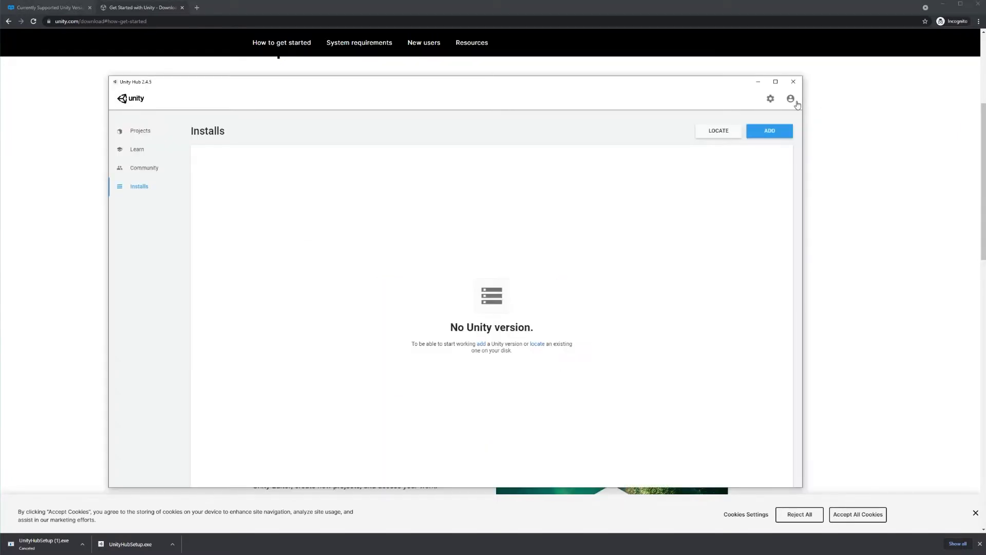
click(790, 99)
click(740, 198)
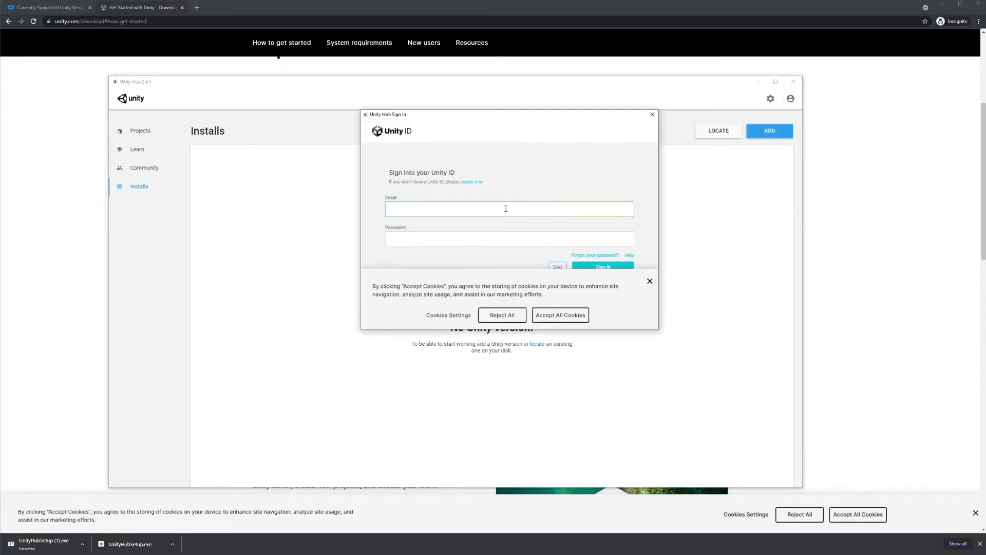
click(561, 315)
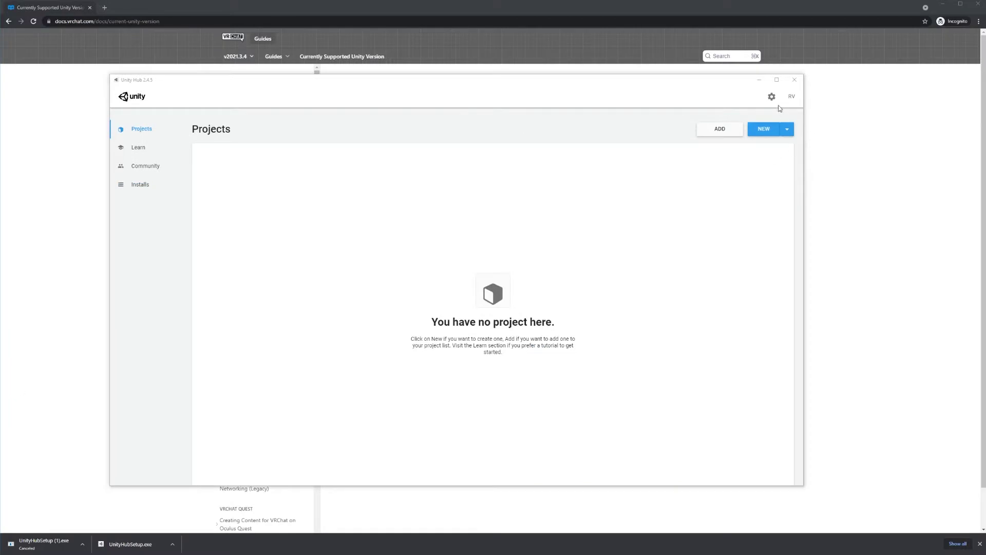
Activate a Unity Personal licence for non-professional use in License Management.
click(772, 98)
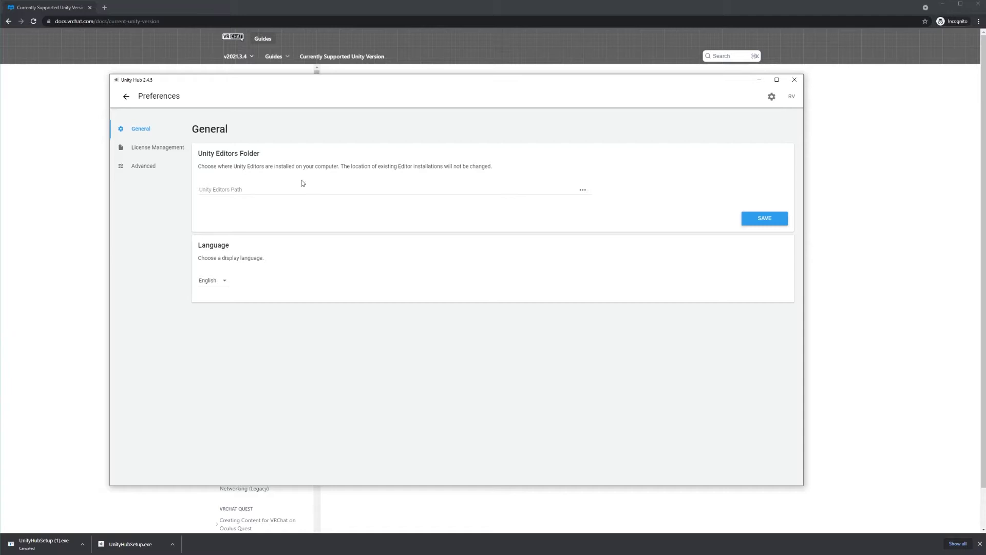
click(155, 149)
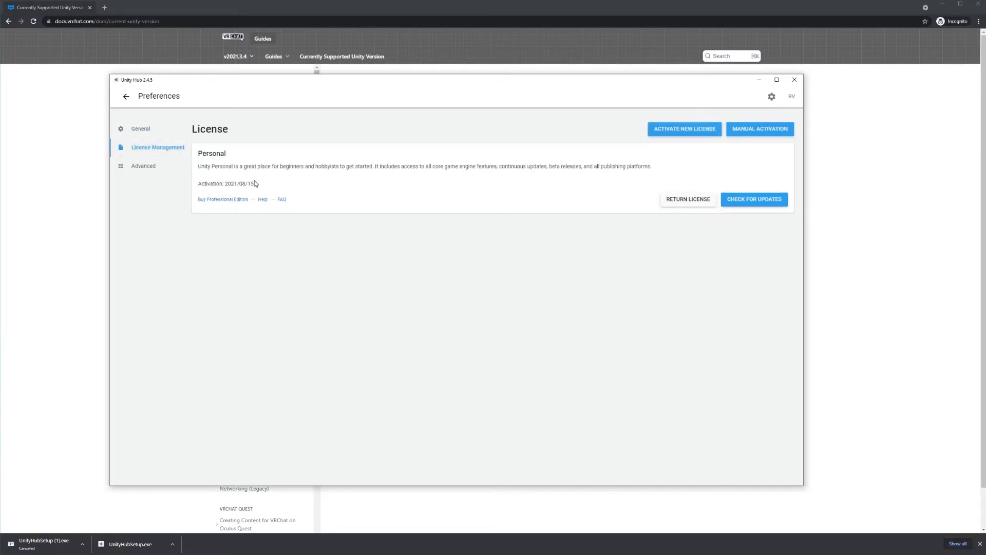
click(704, 132)
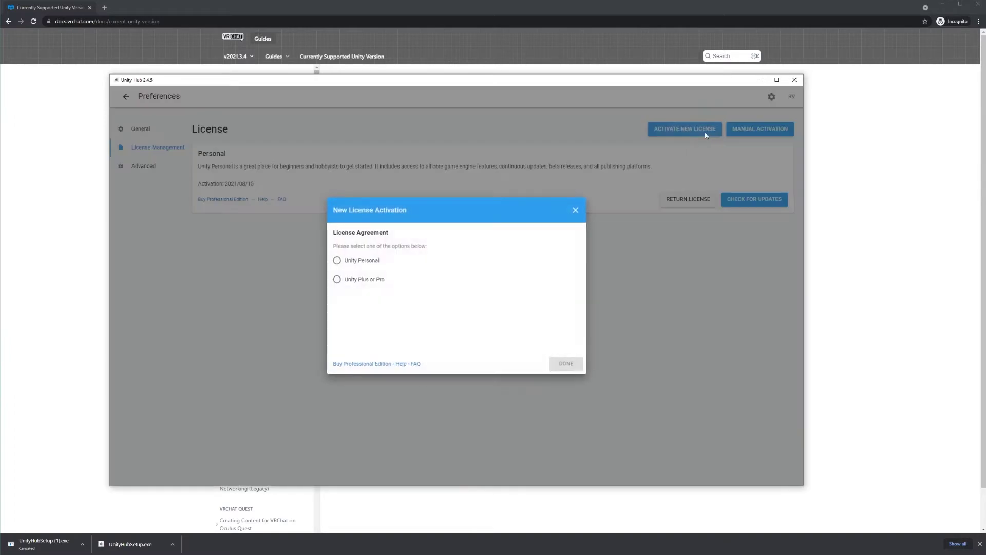
click(357, 261)
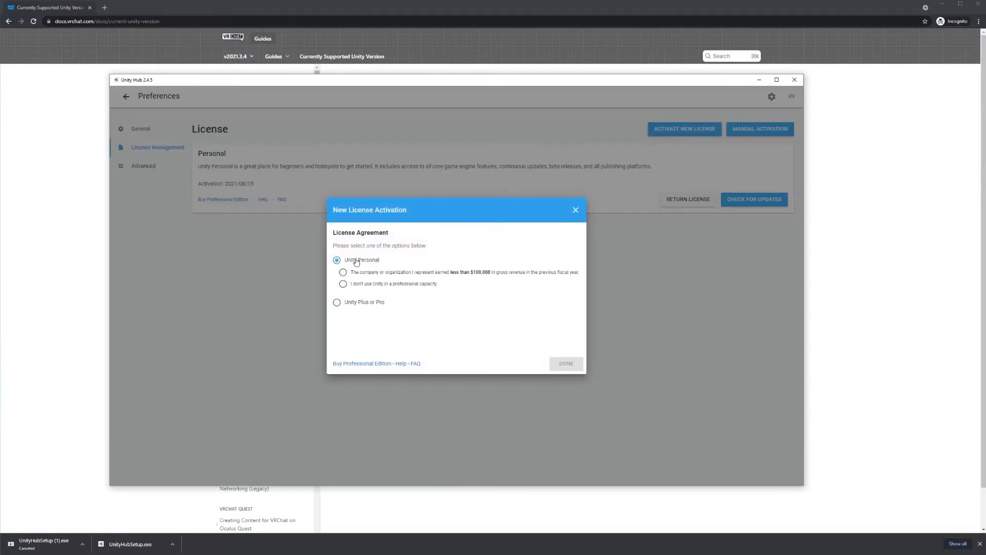
click(360, 285)
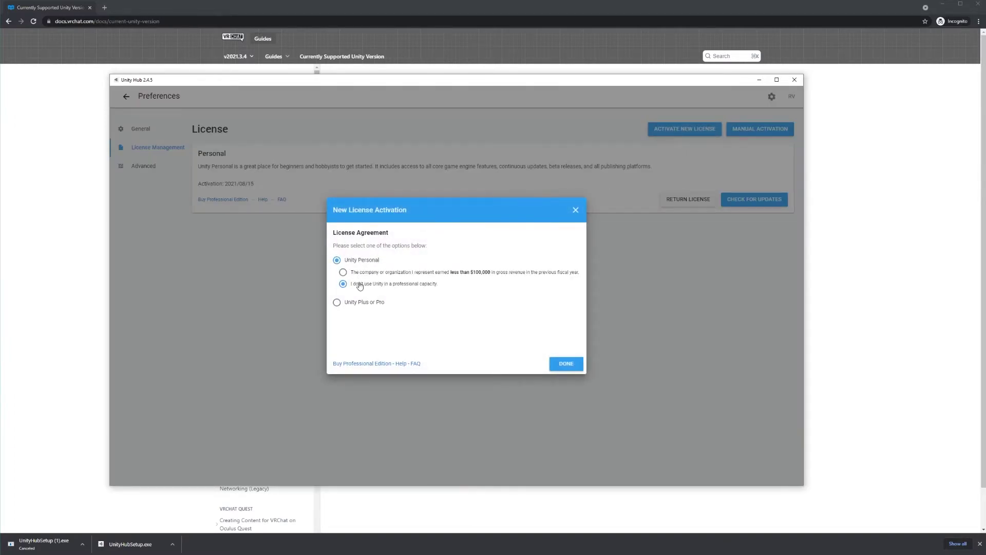
click(567, 369)
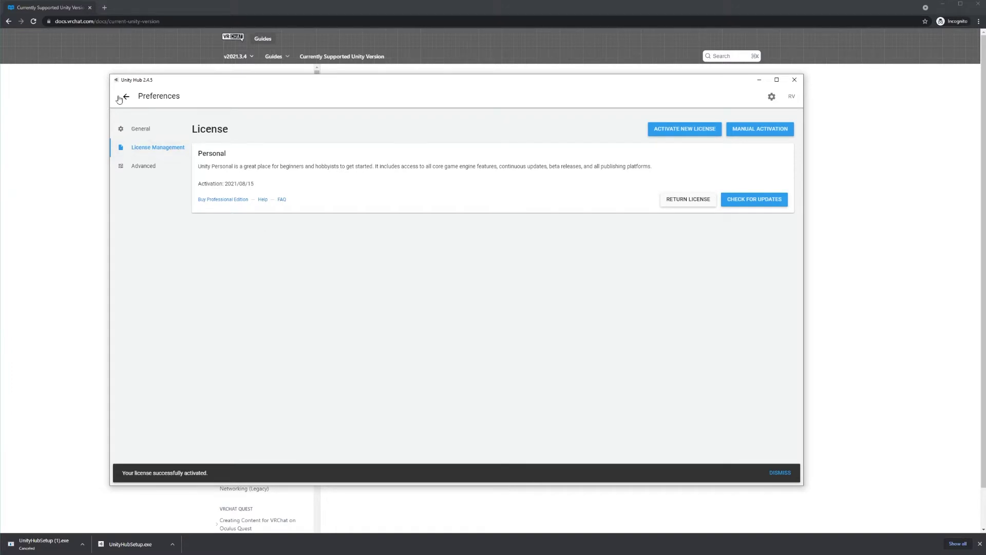
Install Unity 2019.4.31f1 LTS through Unity Hub with Android Build Support included.
click(126, 96)
key(alt+F4)
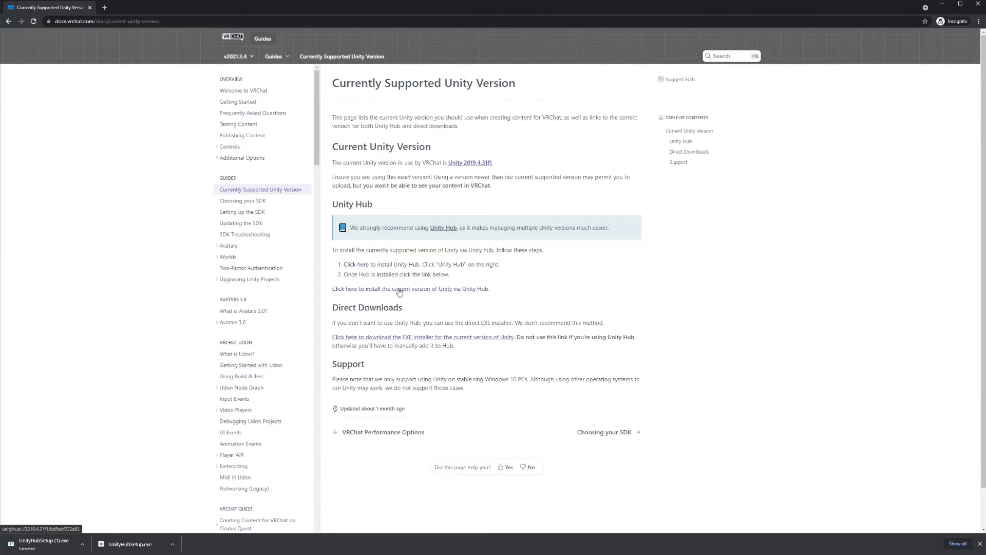
click(400, 291)
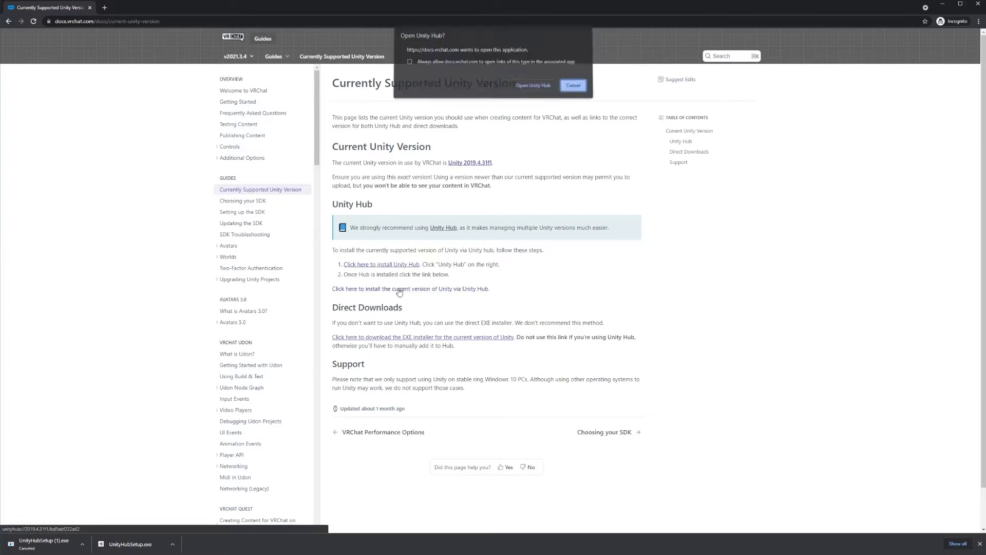
click(532, 87)
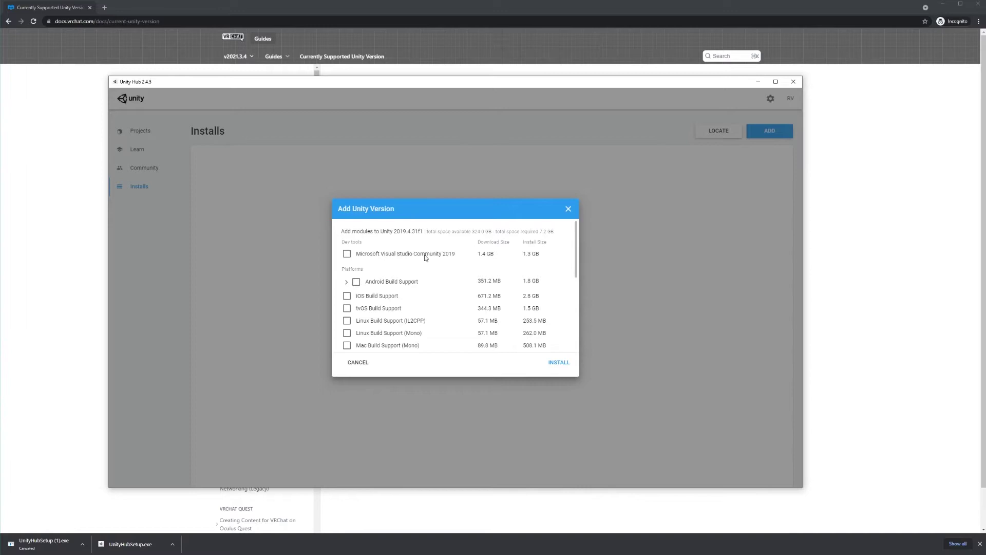
scroll(381, 285, down, 5)
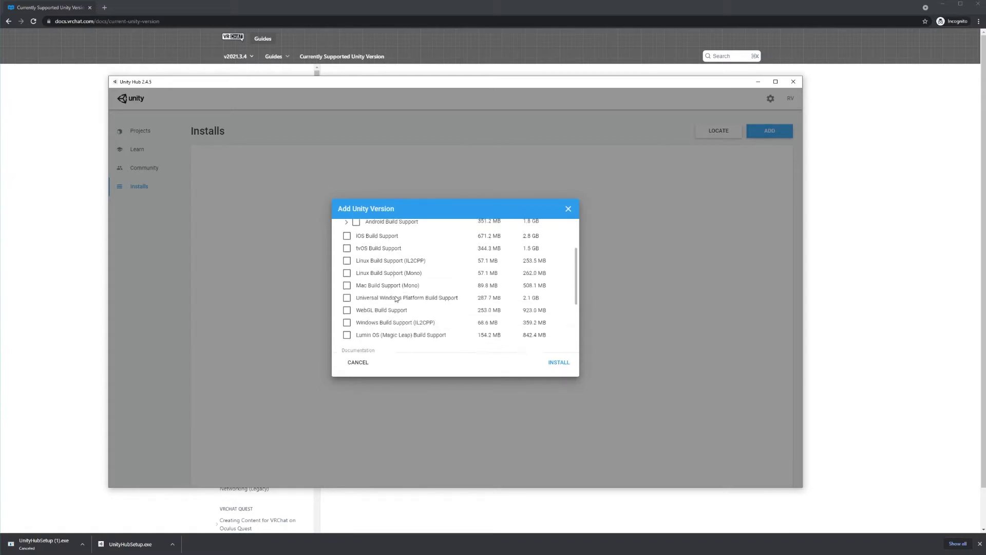
scroll(396, 301, up, 5)
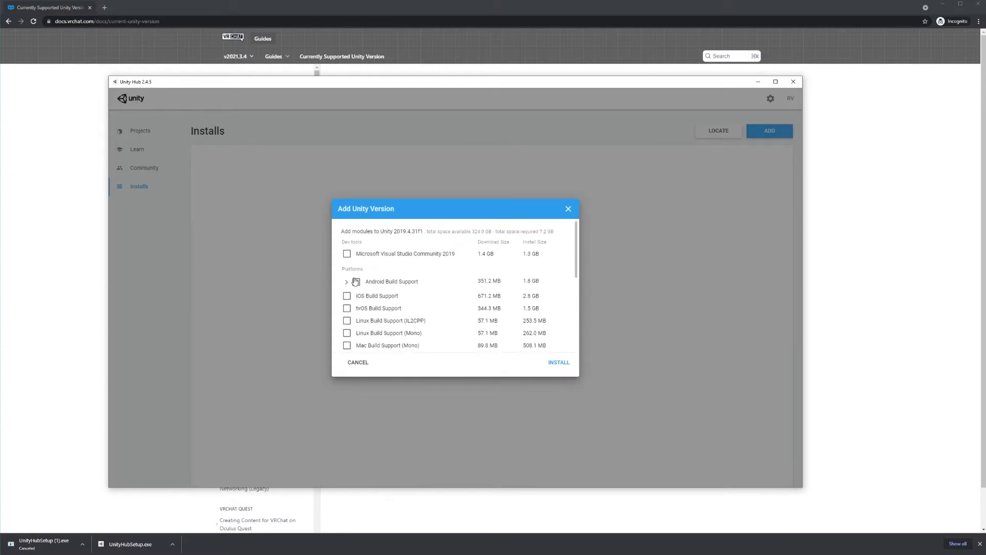
click(357, 285)
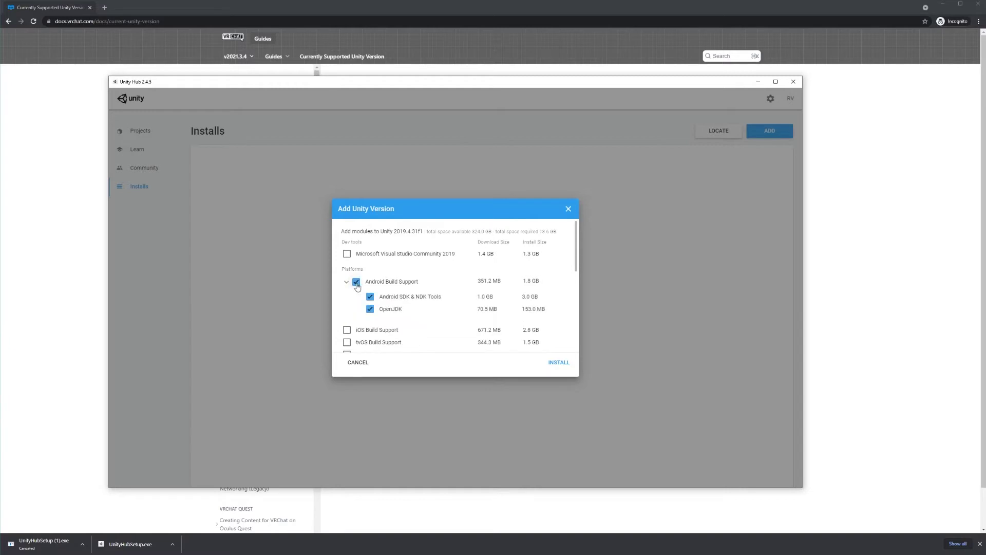
click(559, 363)
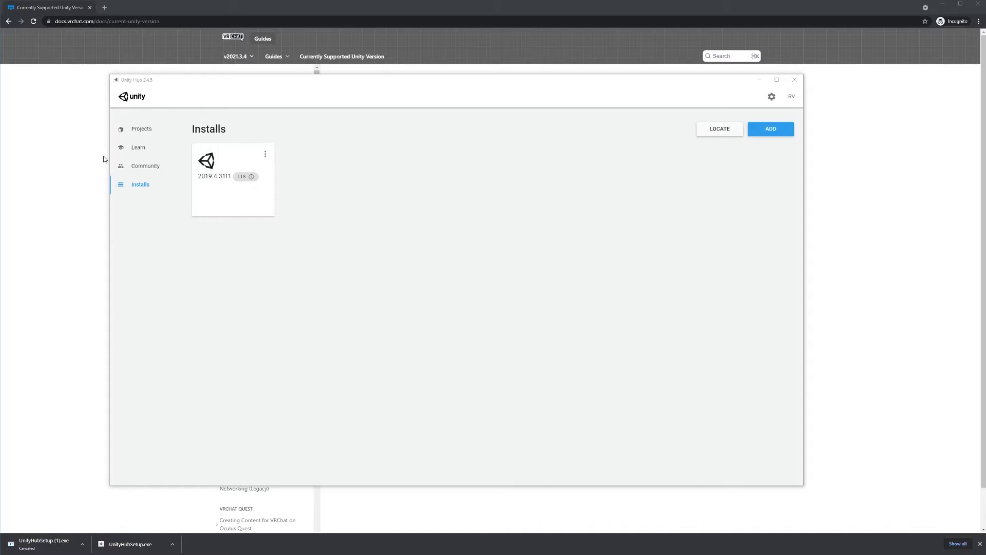
Create a new 3D project named 'Tutorial World' with Unity 2019.4.31f1.
click(136, 132)
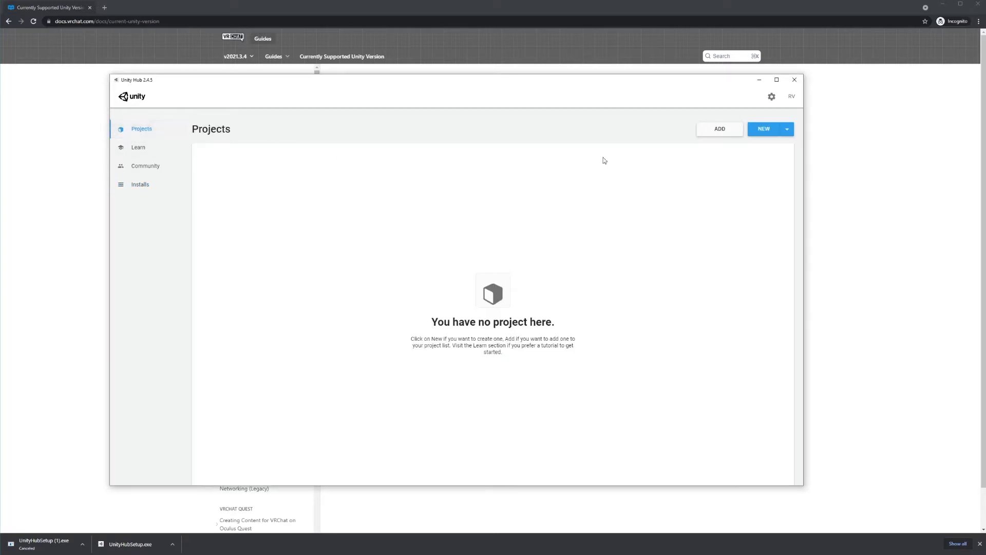
click(761, 129)
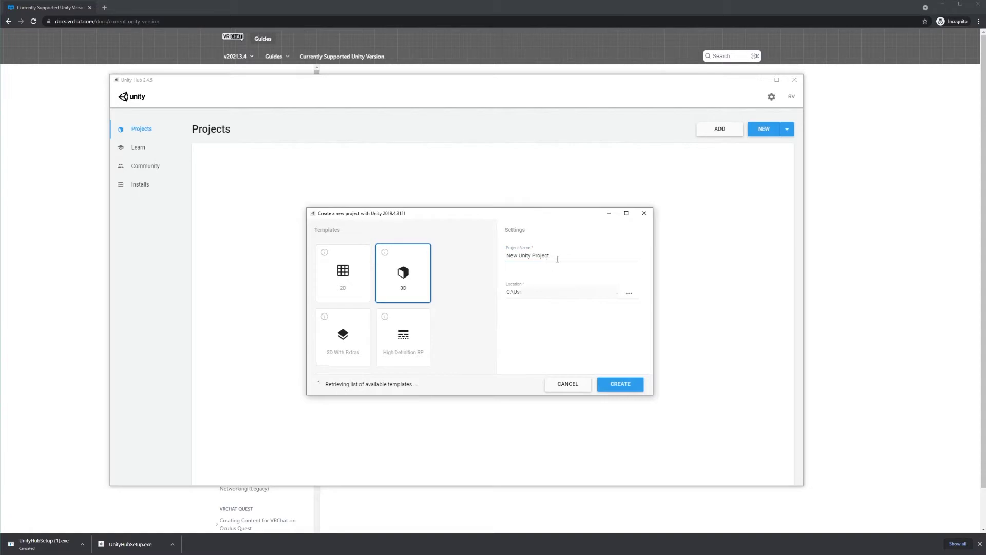
triple_click(558, 259)
text(Tutorial World)
key(ctrl+a)
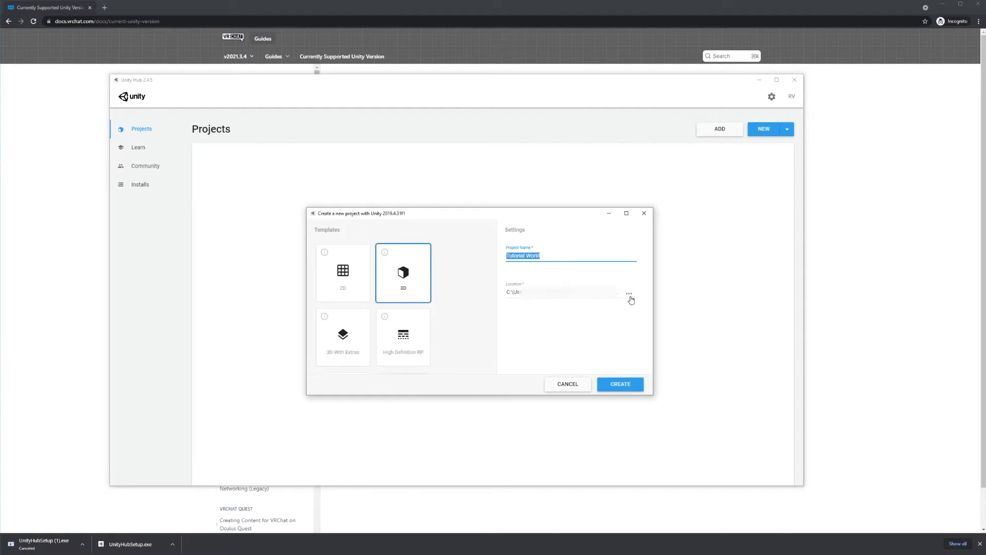
key(Tab)
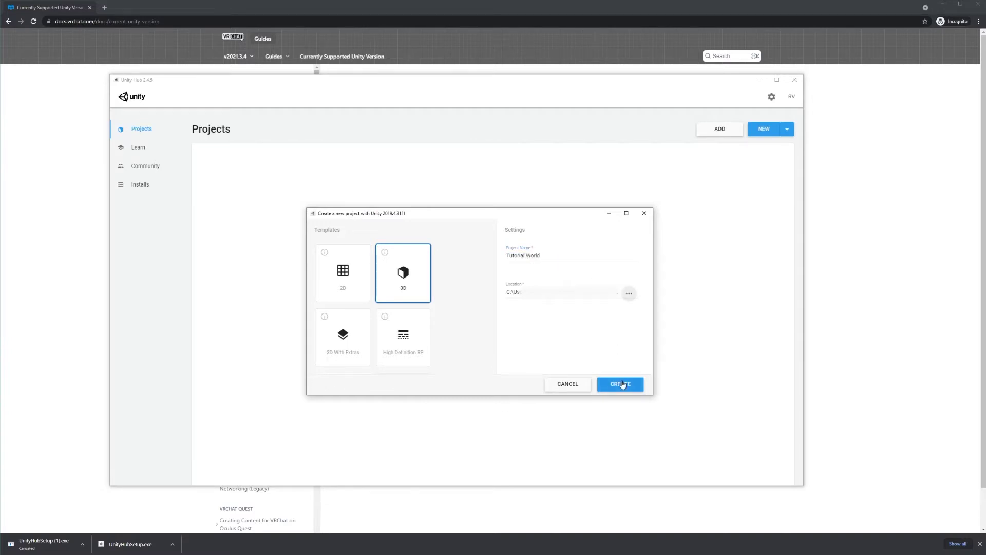
click(621, 385)
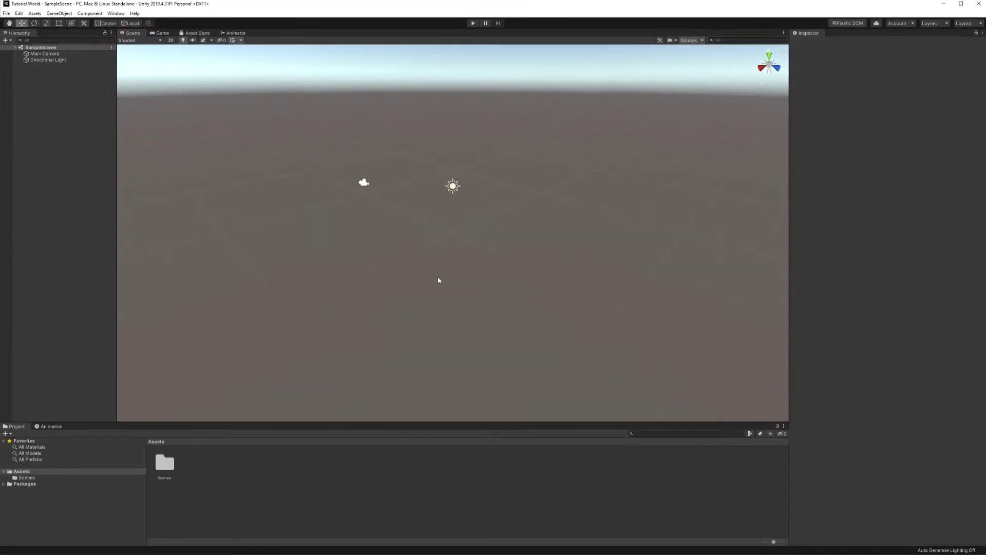
Orbit the Scene view upward to show more of the sky.
right_drag(438, 277, 453, 259)
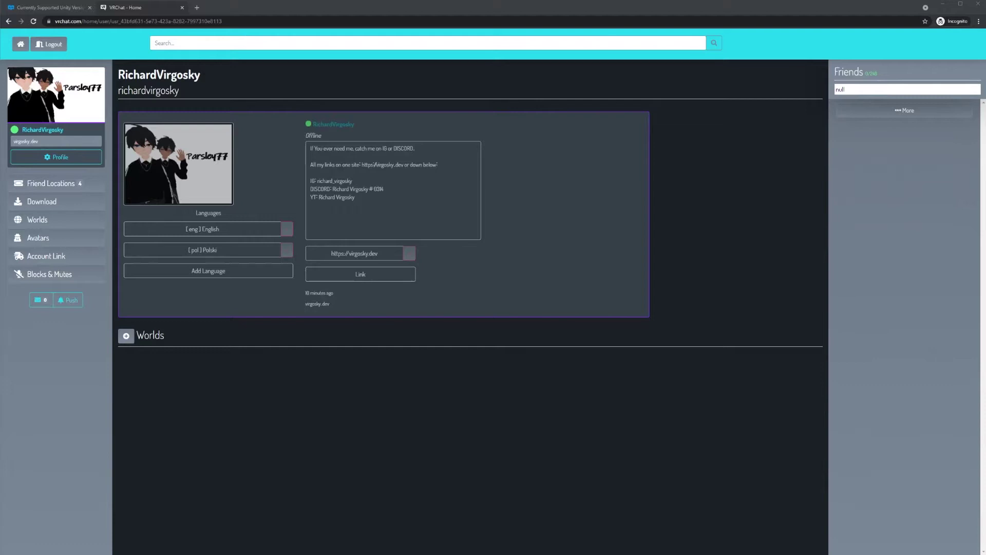
On vrchat.com, go to the Download page and download SDK3 - Worlds.
click(28, 201)
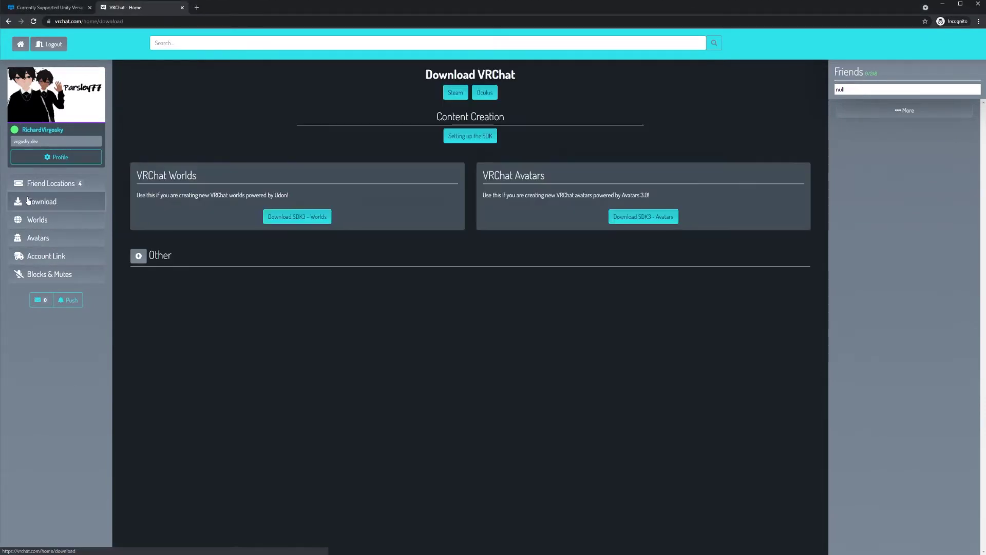
click(309, 221)
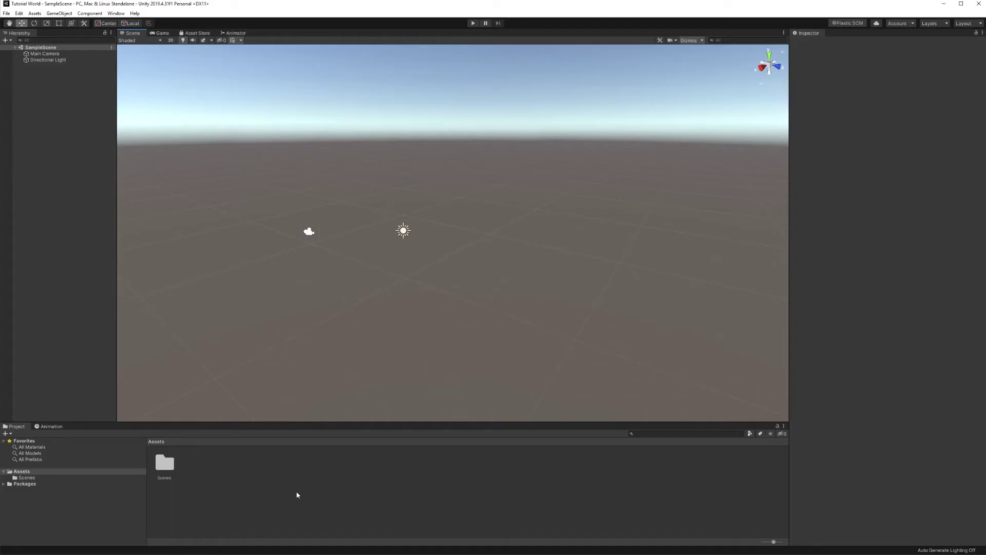
Import the downloaded SDK3 Worlds .unitypackage into Assets as a custom package, all contents.
right_click(297, 495)
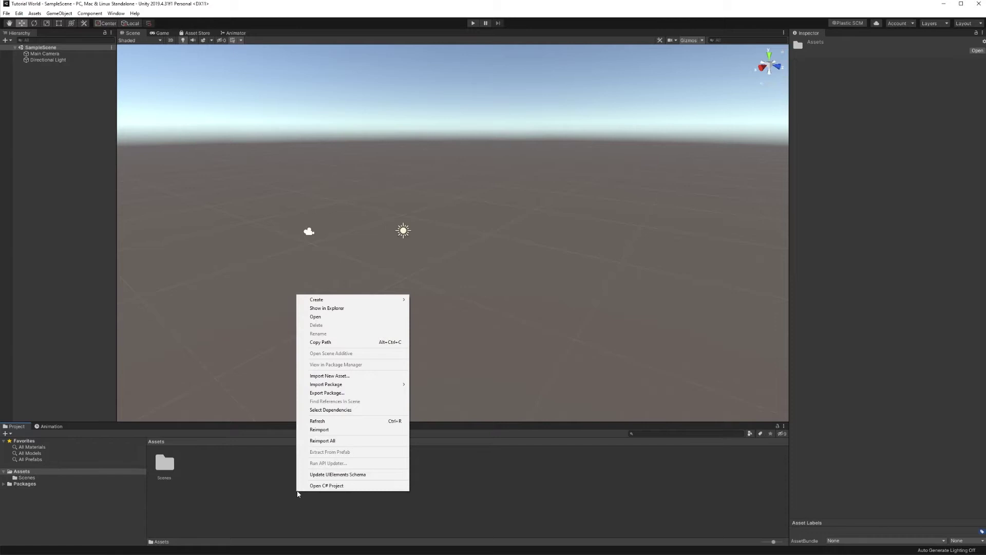
click(417, 383)
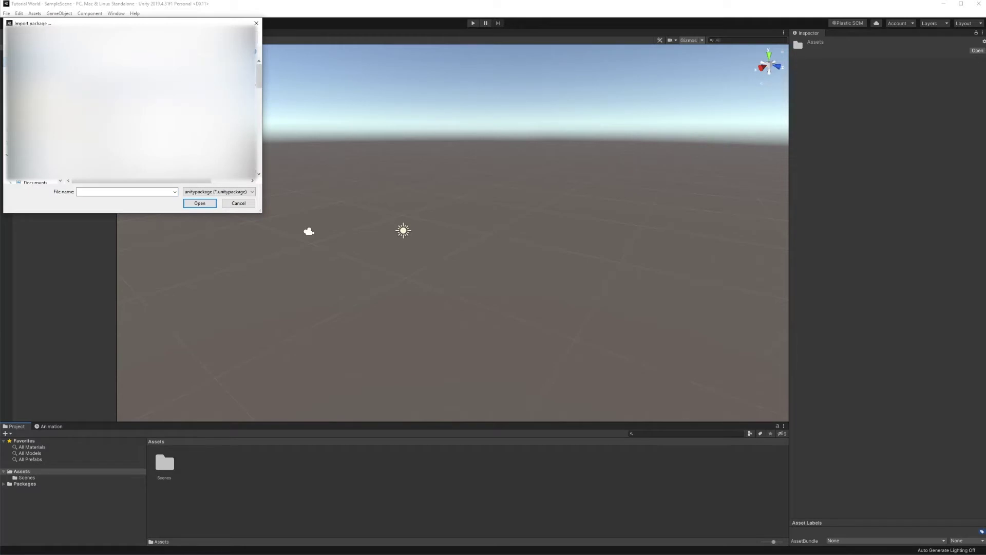
key(Down)
click(204, 203)
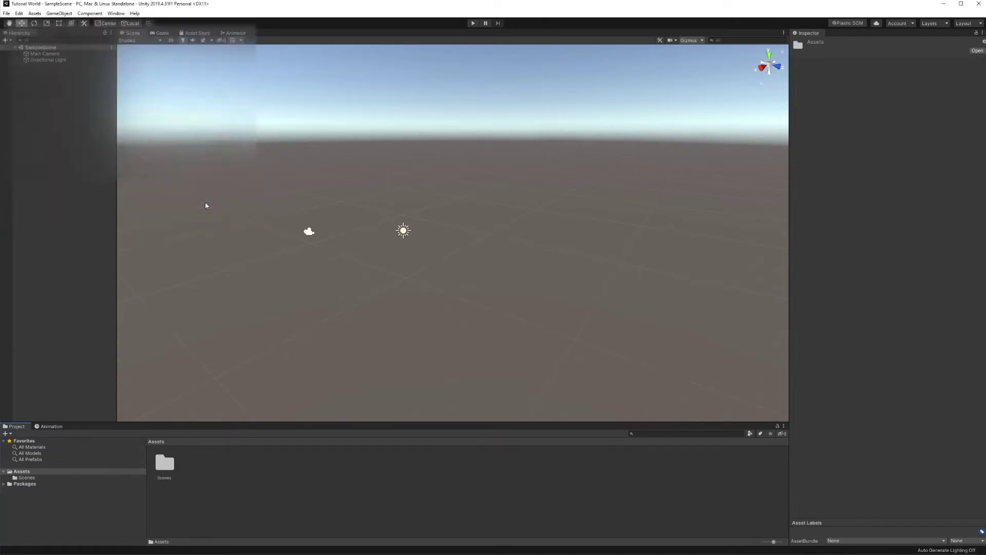
click(761, 457)
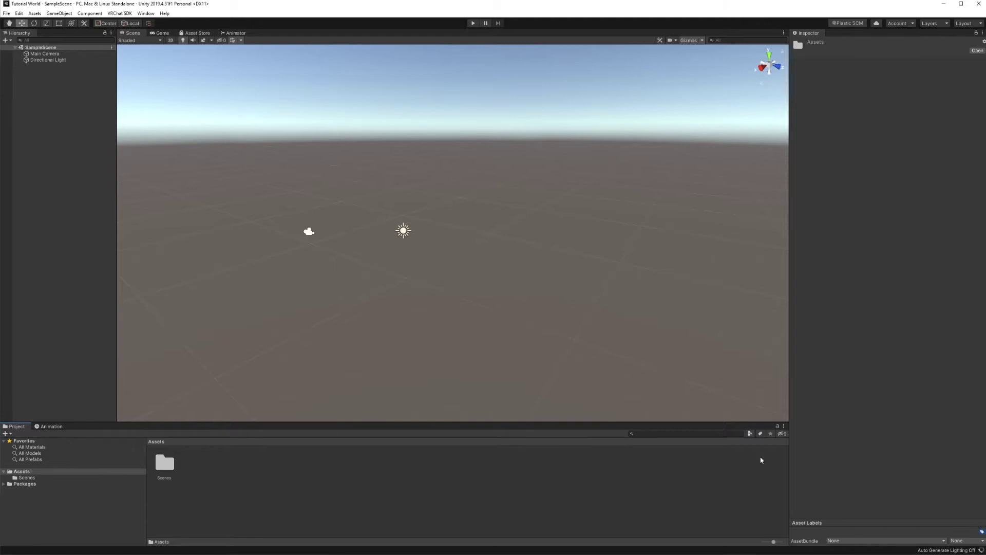
Add a Floor cube and drag the VRCWorld prefab from VRChat Examples/Prefabs into the scene.
right_click(33, 51)
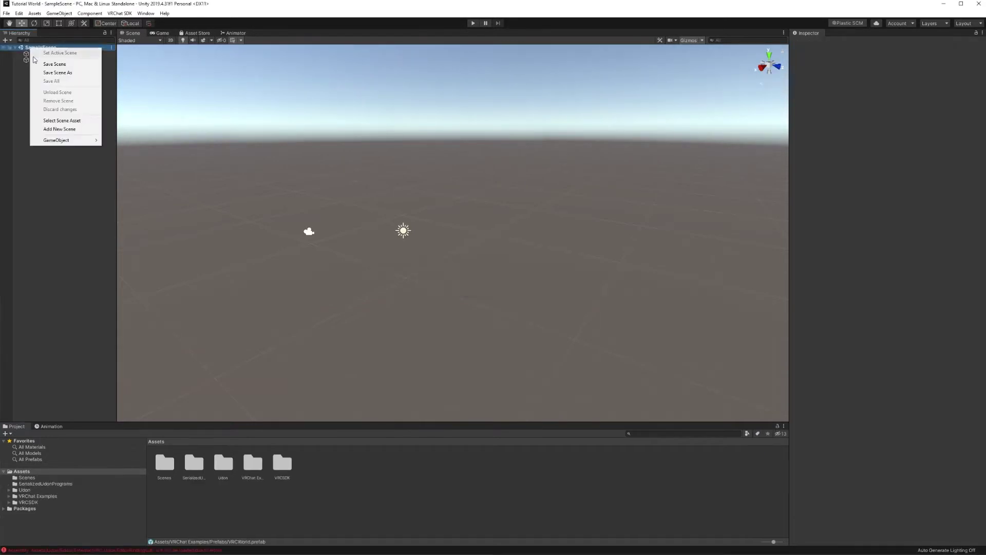
click(123, 138)
alt+drag(452, 288, 456, 324)
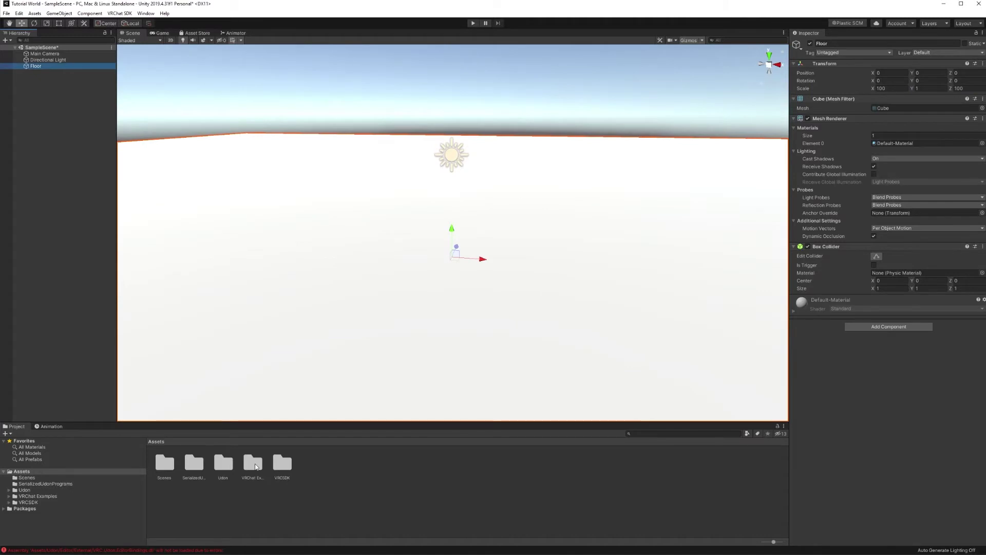
click(253, 464)
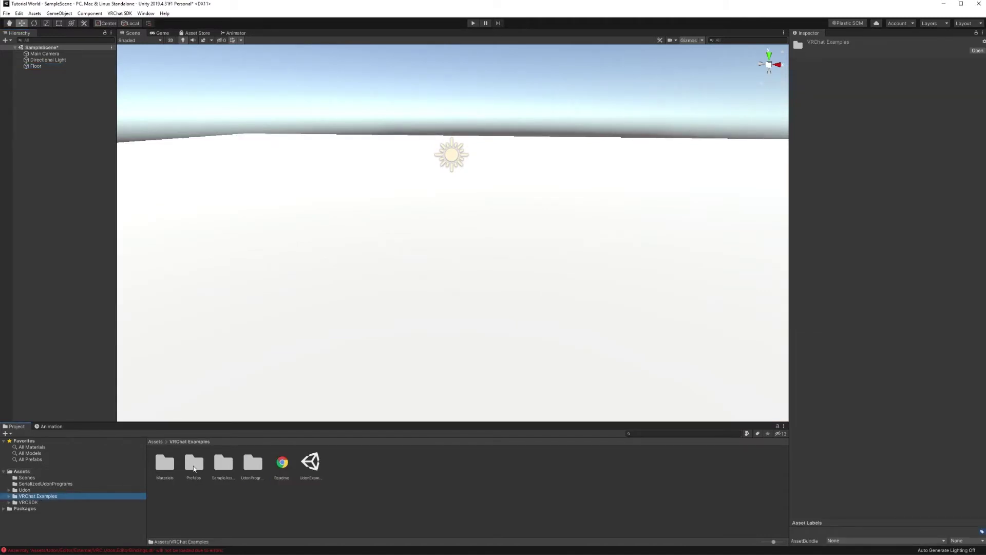
click(194, 465)
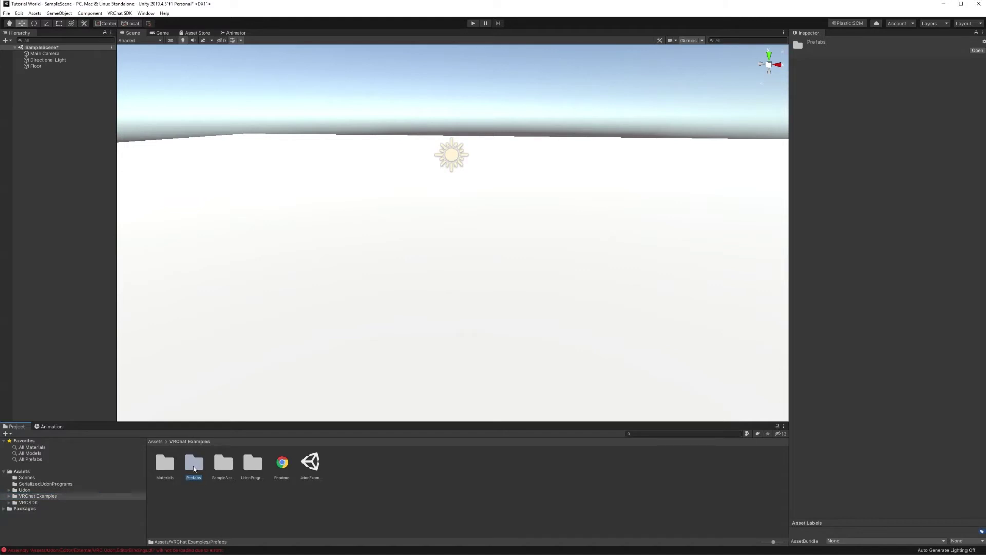
double_click(194, 465)
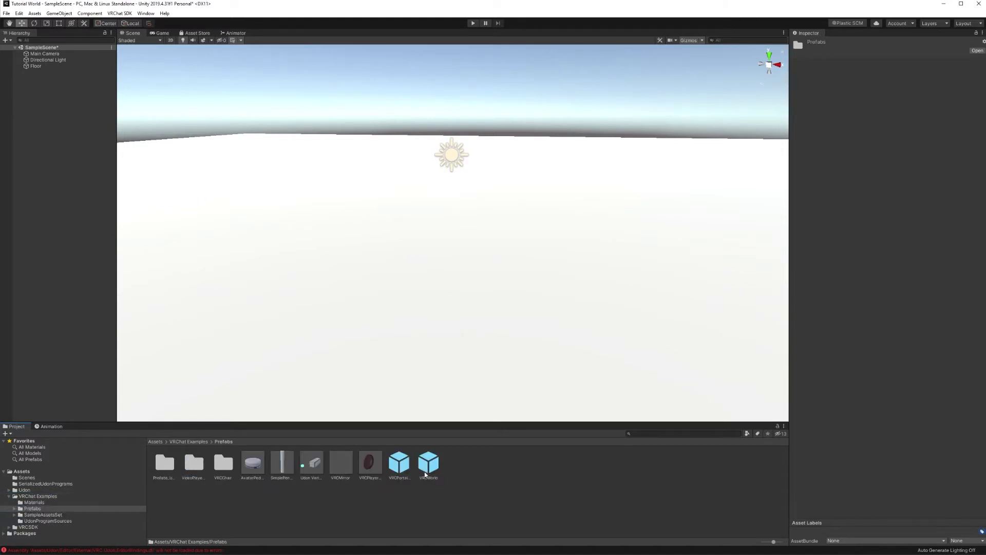
drag(425, 473, 442, 232)
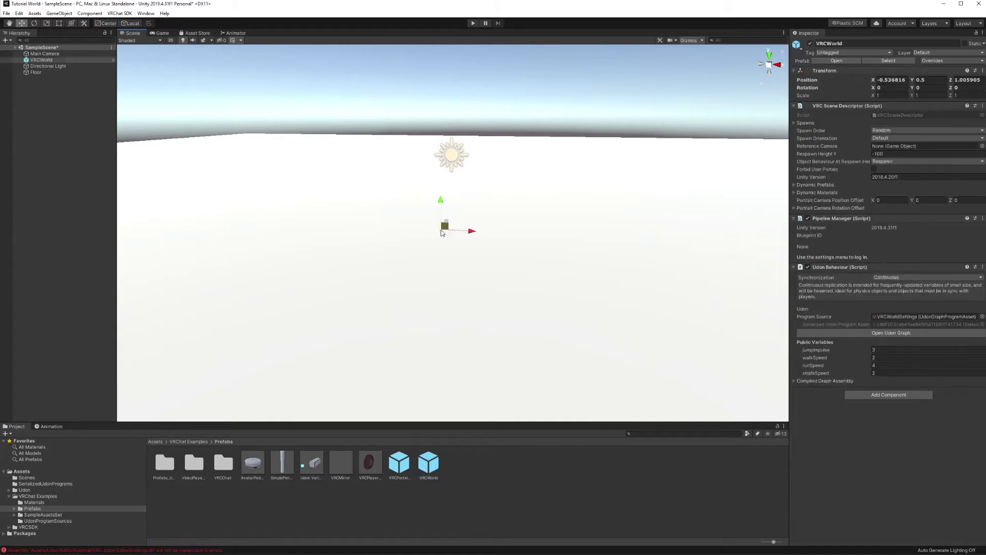
Rename the VRCWorld object to Spawn and set its position to 0, 0.5, 0.
right_click(45, 60)
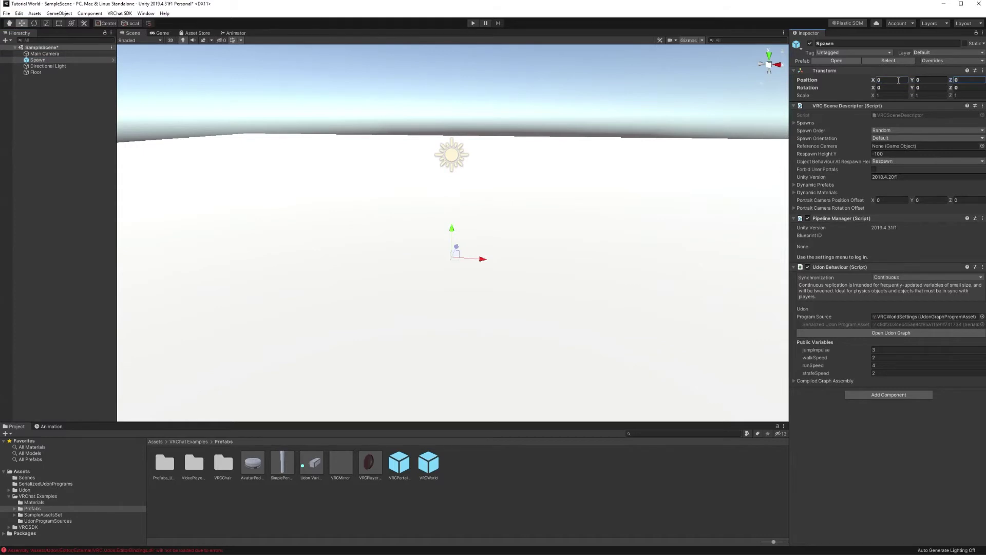
right_drag(616, 267, 636, 253)
drag(477, 247, 479, 180)
key(f)
click(924, 79)
right_click(935, 82)
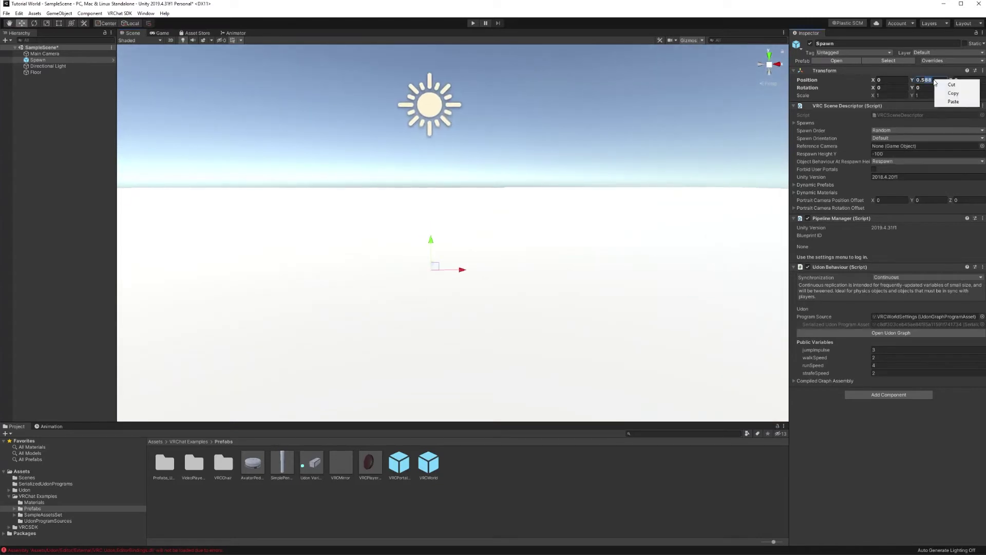
key(Escape)
text(0.5)
key(Return)
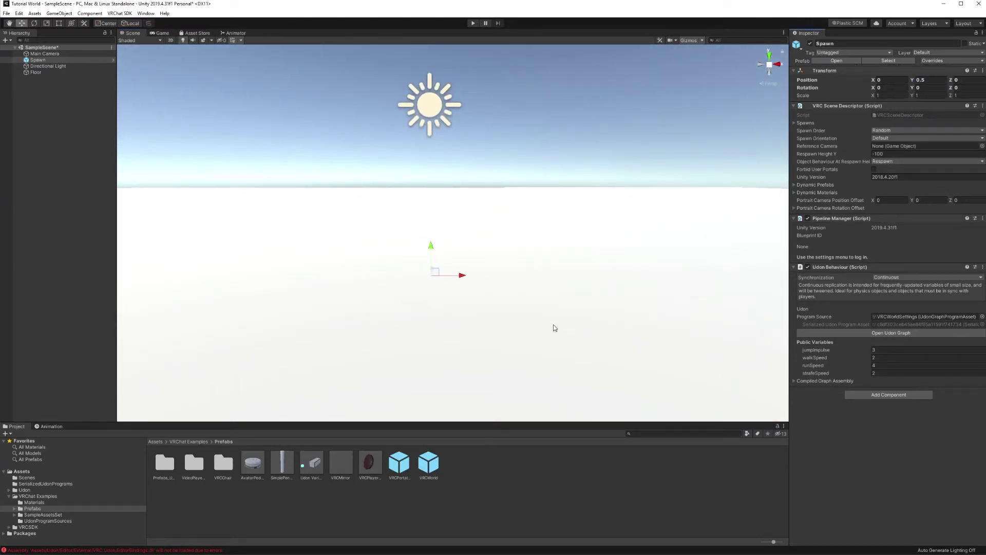
Add a VRCMirror, apply the starry CosmicCoolCloud skybox, and open the VRChat SDK control panel.
right_drag(554, 328, 288, 304)
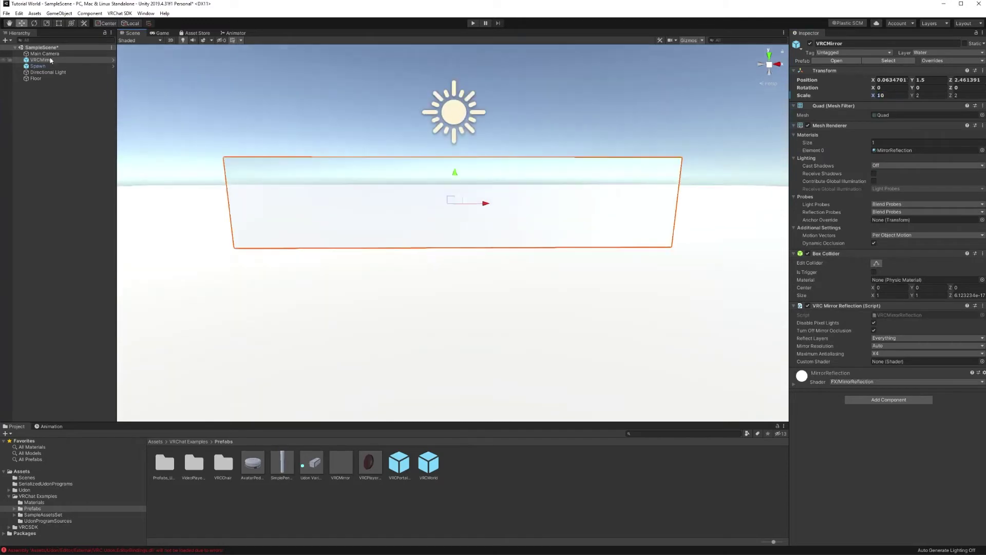
click(968, 79)
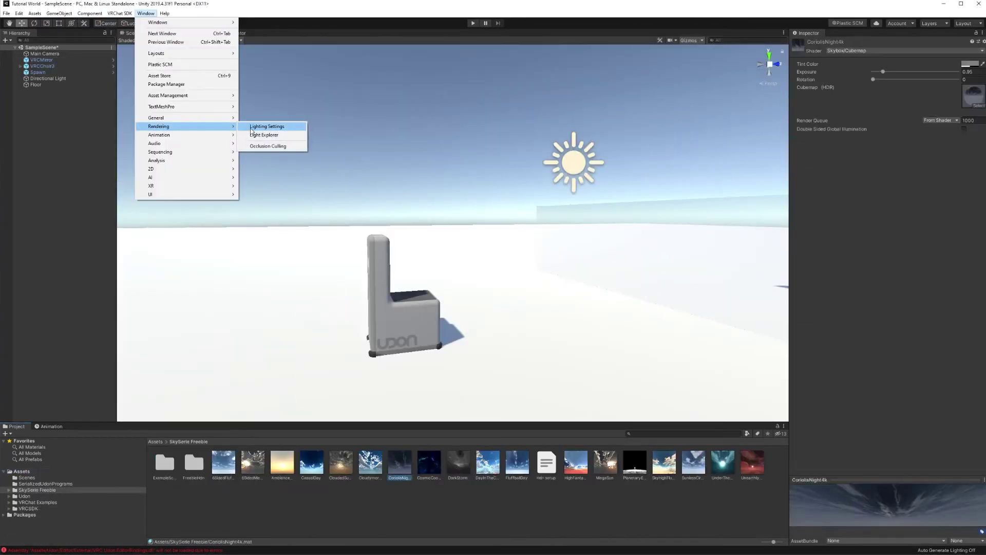
click(277, 126)
alt+drag(561, 306, 268, 319)
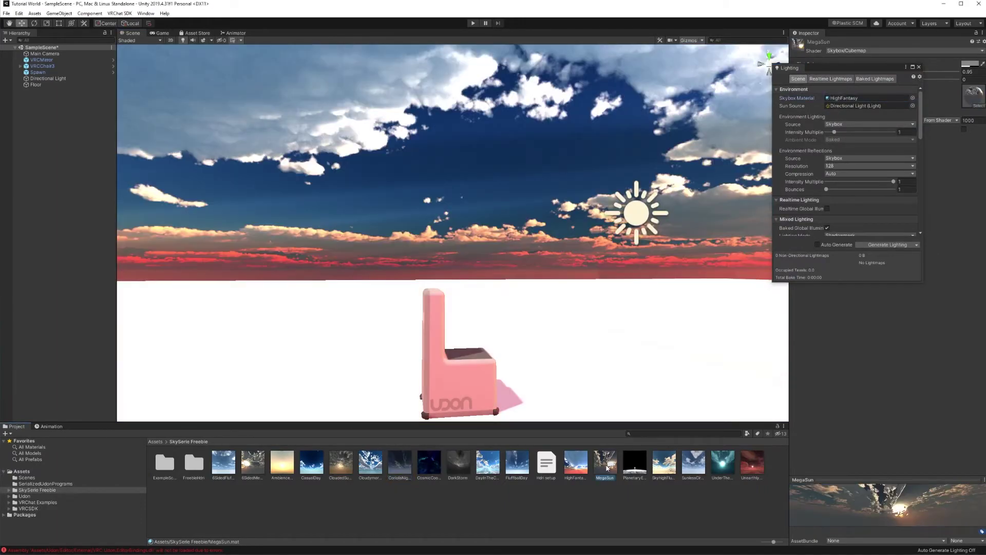
click(345, 465)
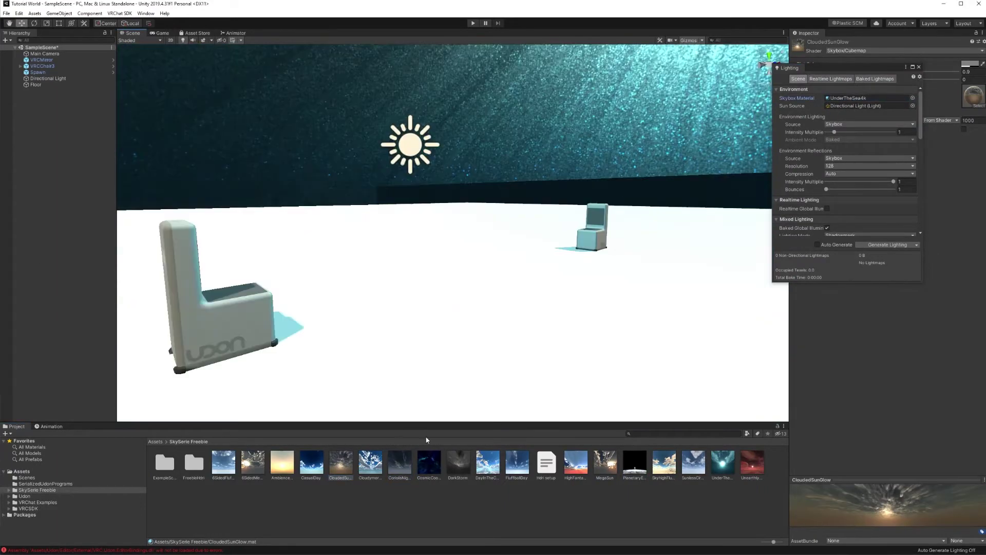
click(194, 463)
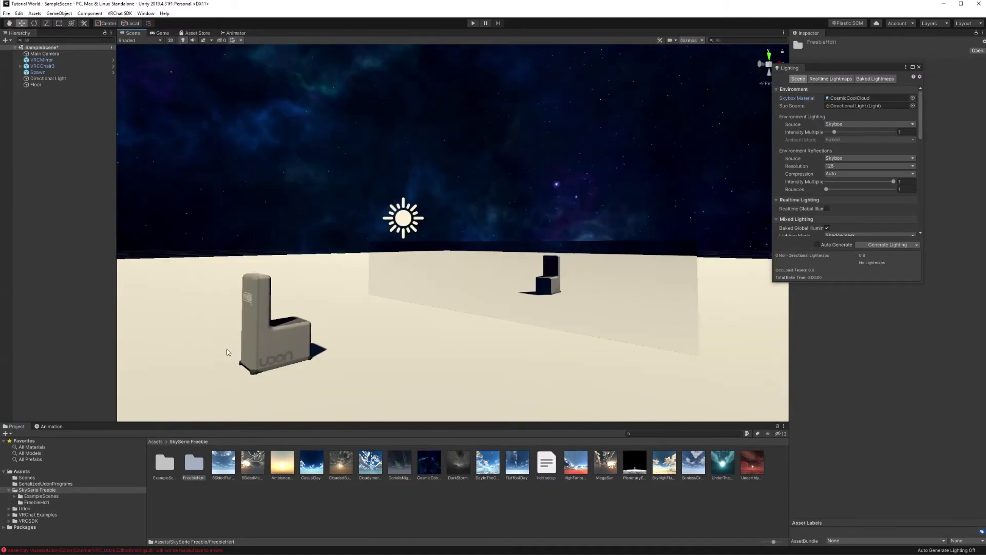
click(46, 336)
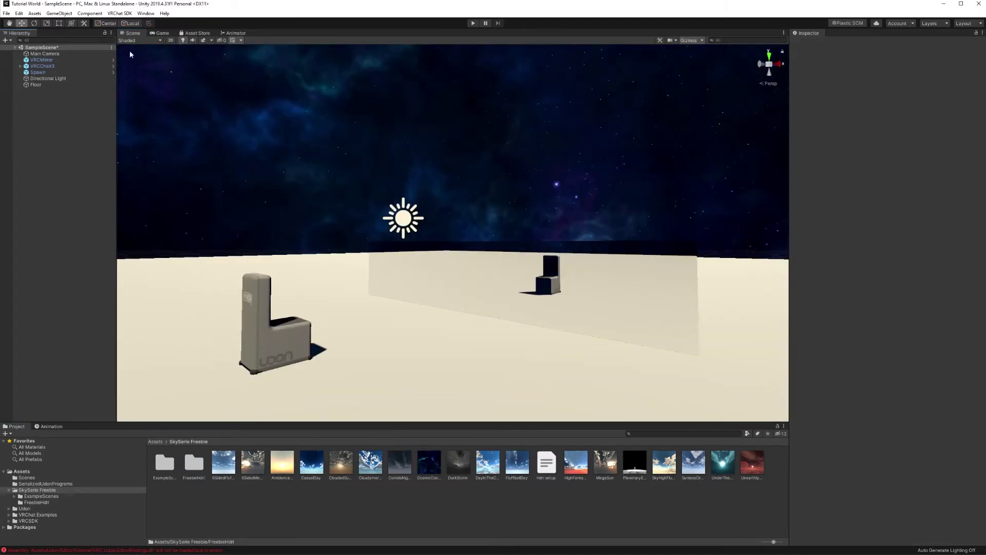
click(121, 13)
click(126, 34)
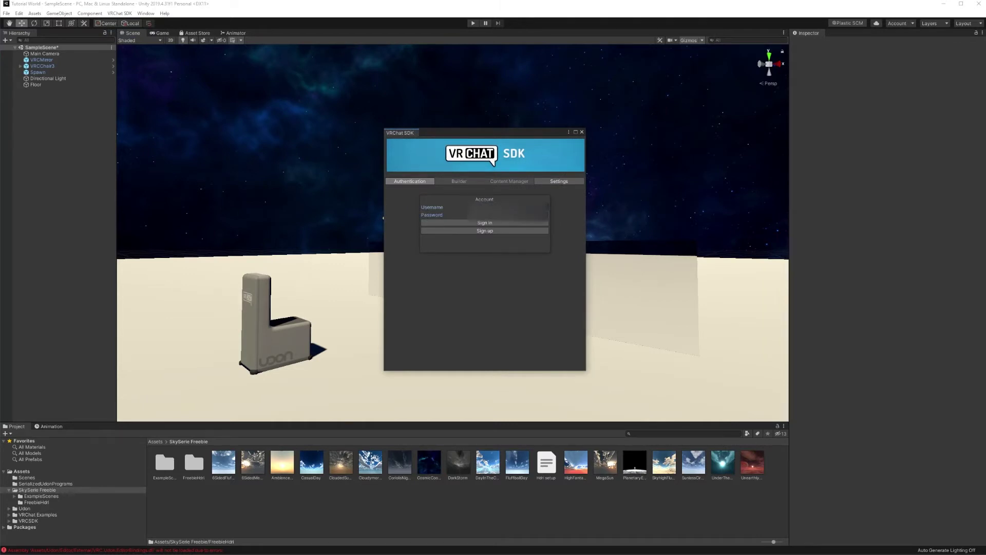
Sign in to the VRChat account from the SDK control panel.
click(484, 223)
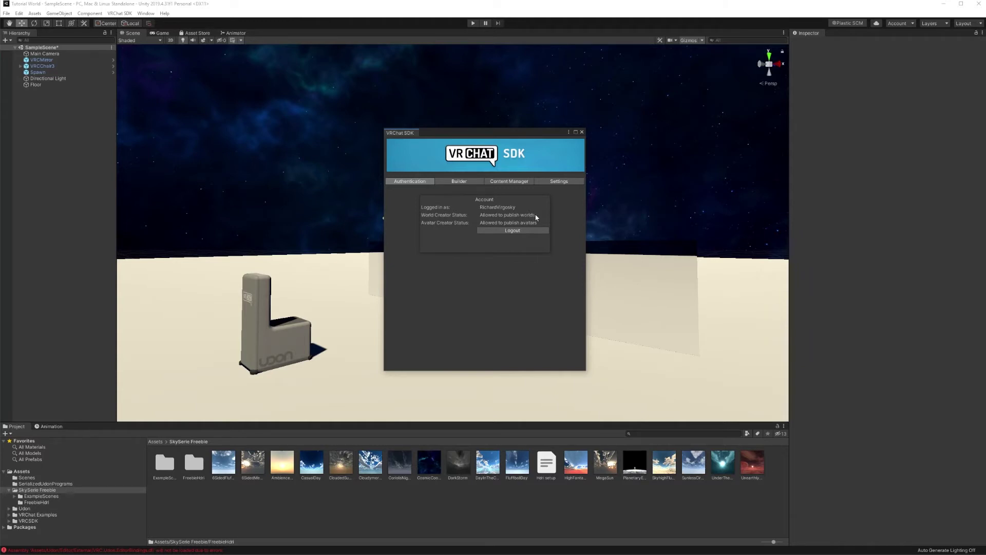
In the world builder, apply VRChat's layer setup and recommended collision layer matrix.
click(459, 182)
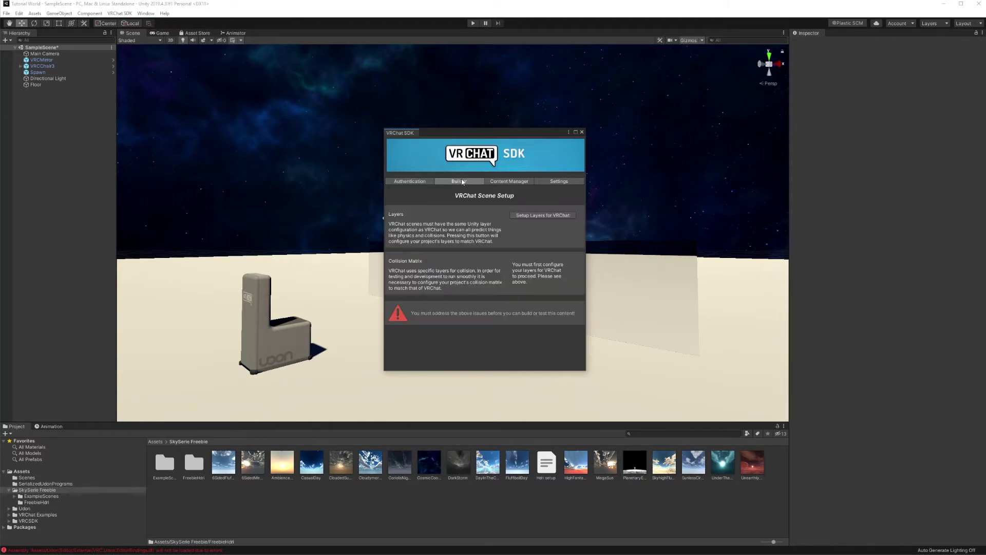
click(535, 216)
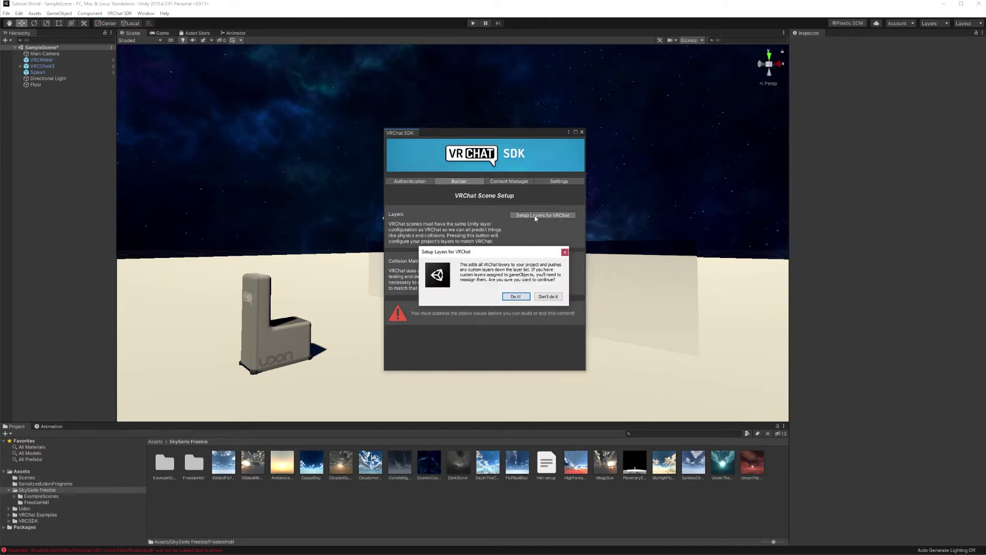
click(516, 297)
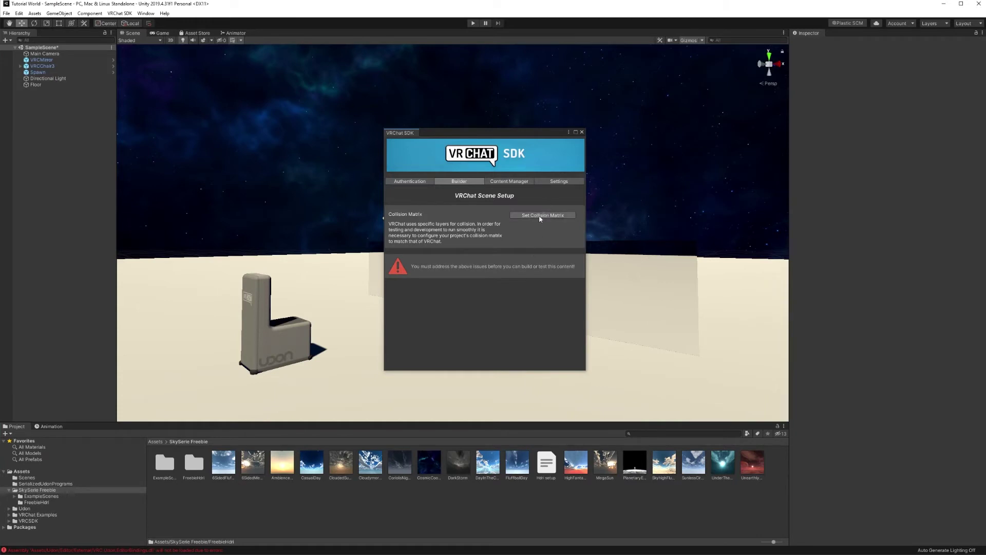
click(539, 218)
click(525, 297)
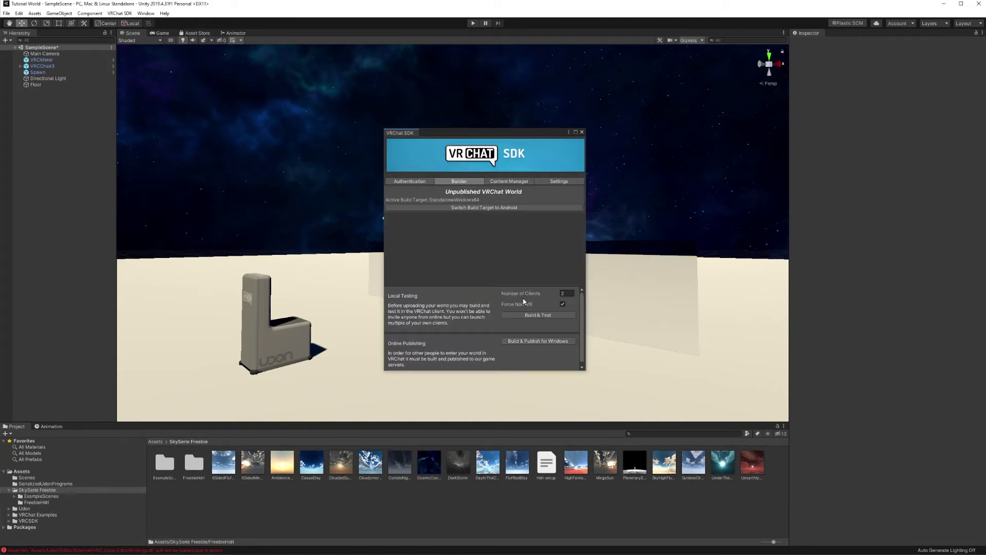
Set the number of test clients and run Build & Test to launch a local test.
scroll(455, 294, down, 1)
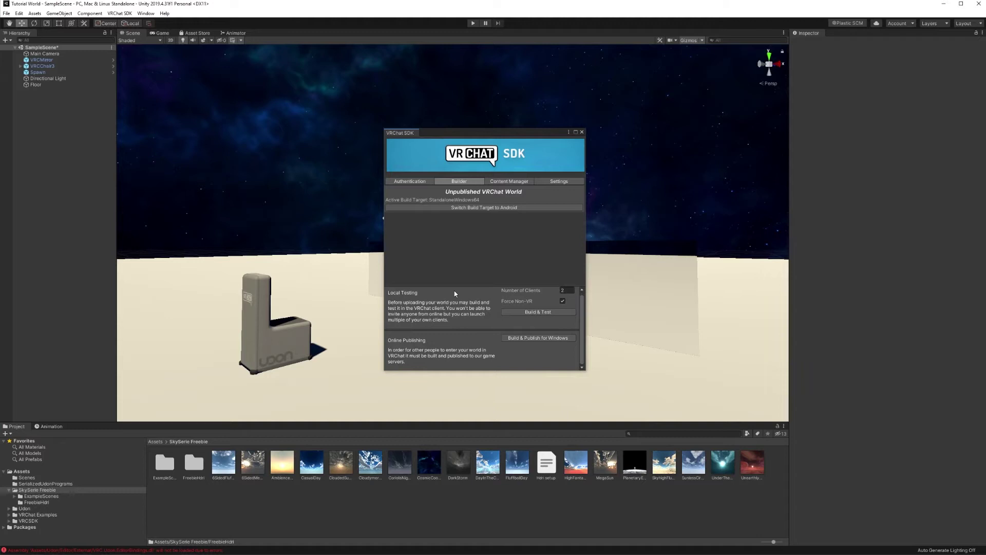
scroll(453, 299, up, 1)
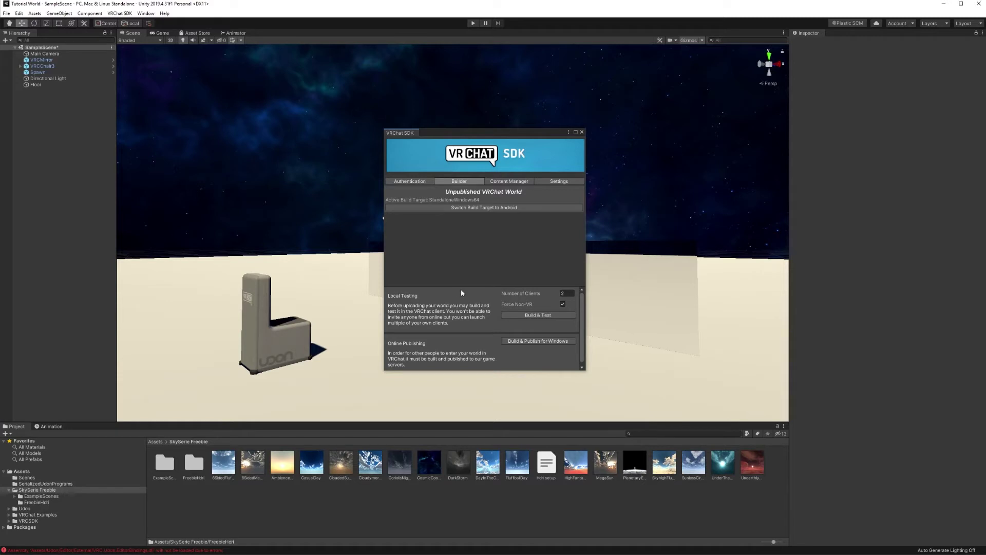
scroll(455, 293, down, 1)
scroll(454, 301, up, 1)
click(571, 293)
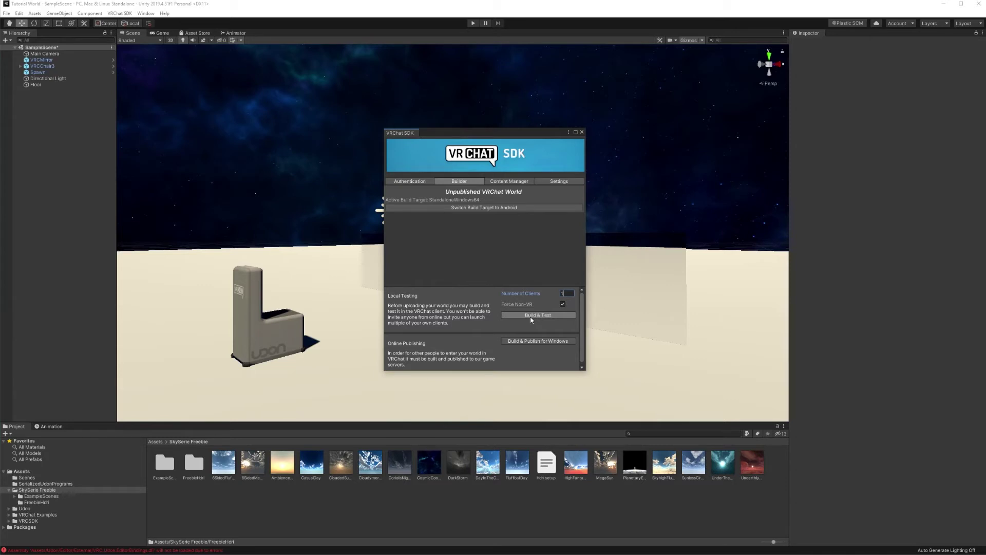
click(531, 318)
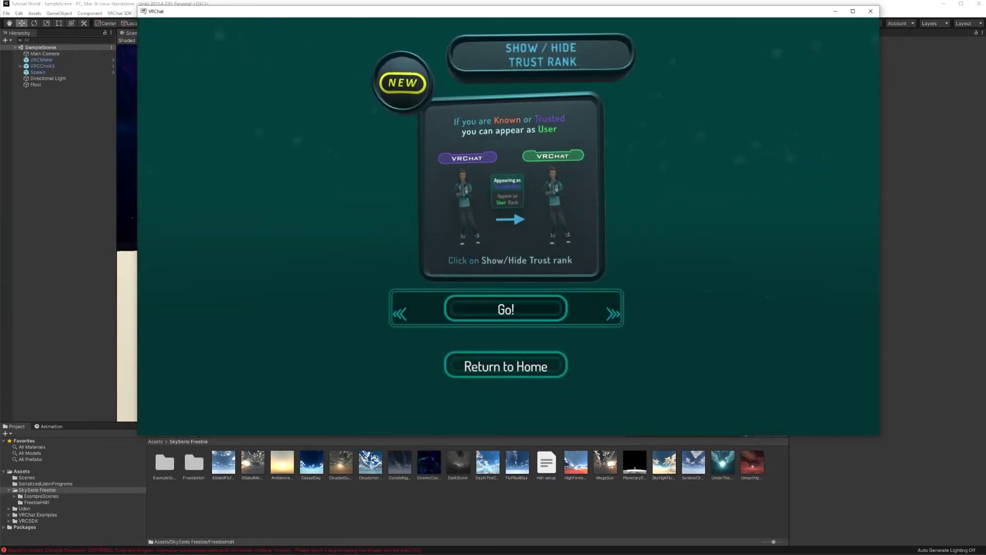
Load into the test world, walk up to the chair and sit in it.
click(506, 308)
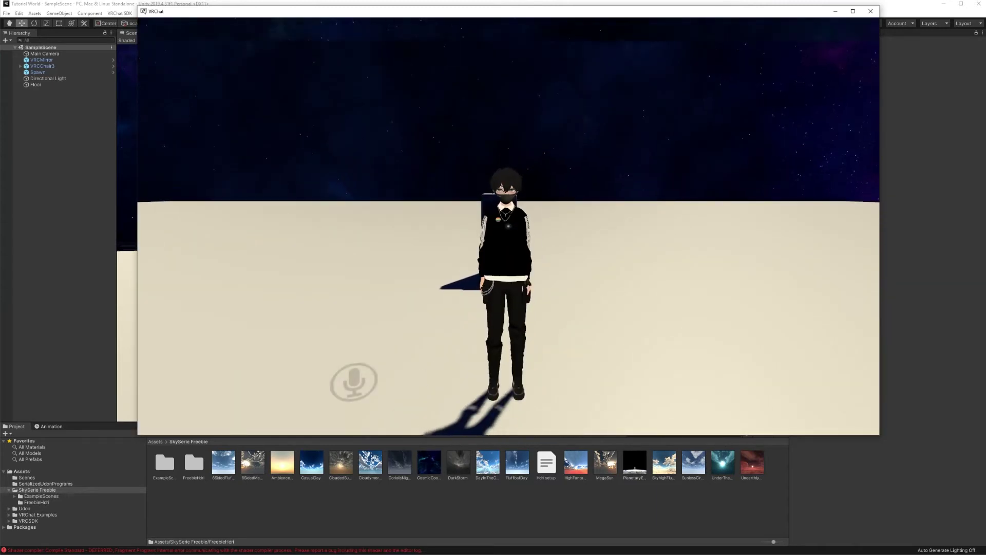
key(w)
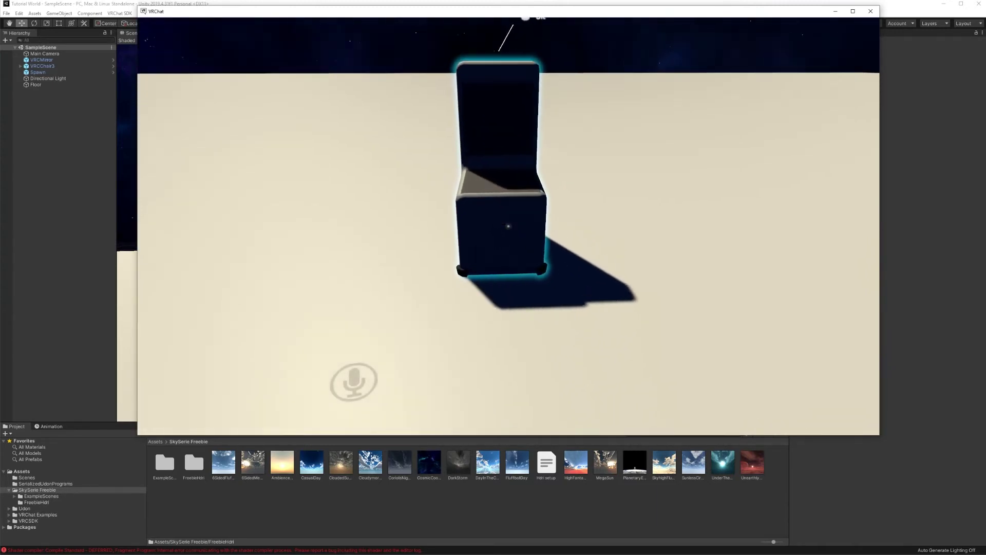
click(508, 226)
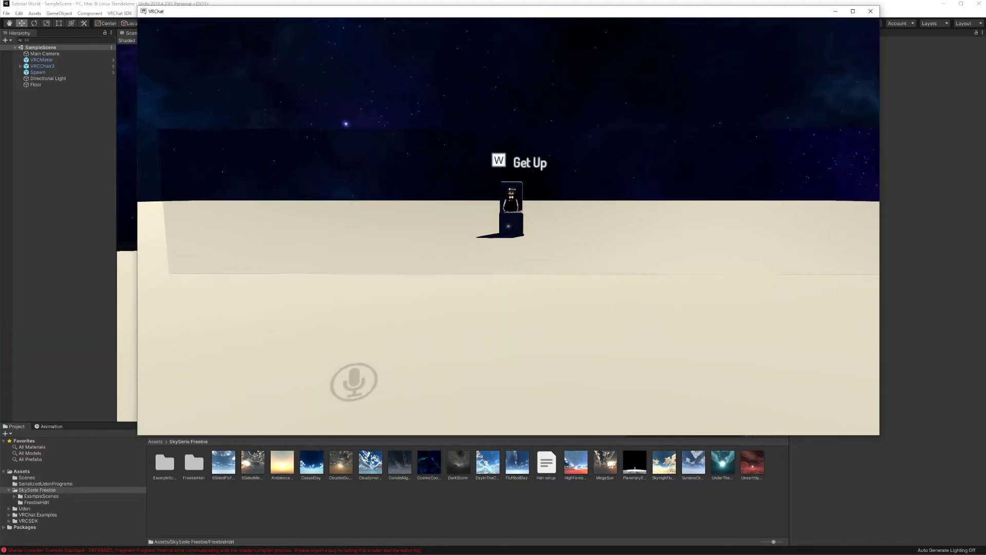
Stand up, walk around the open floor, then close the VRChat test client.
key(w)
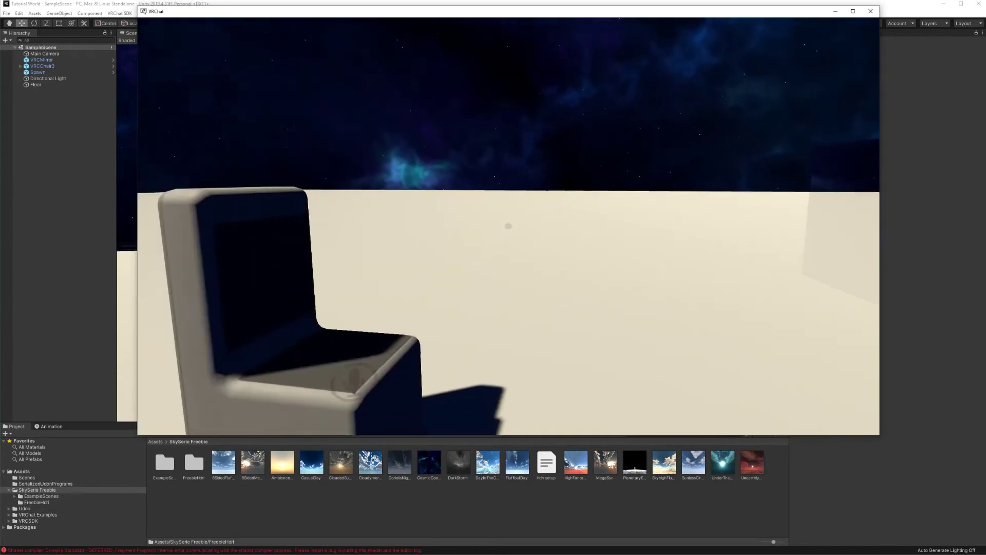
key(s)
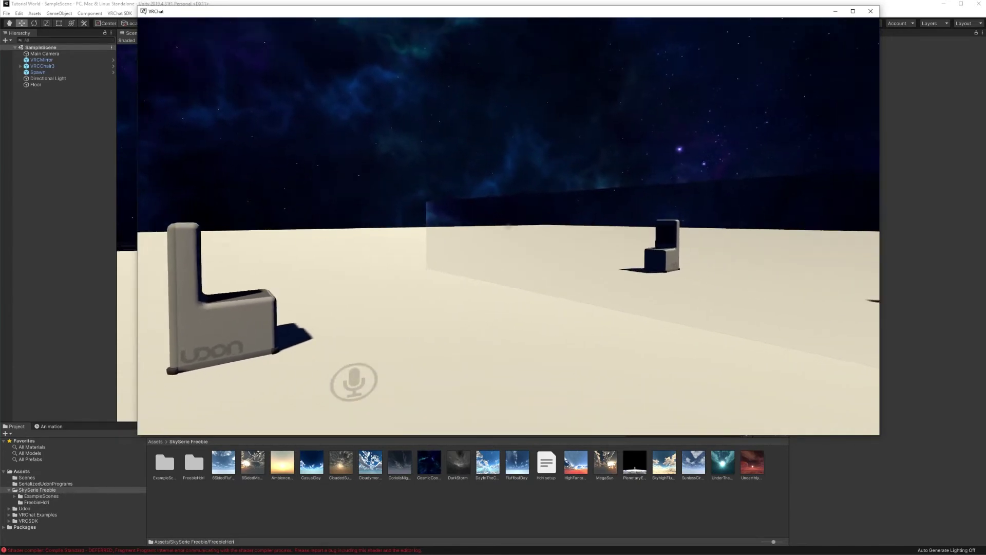
key(w)
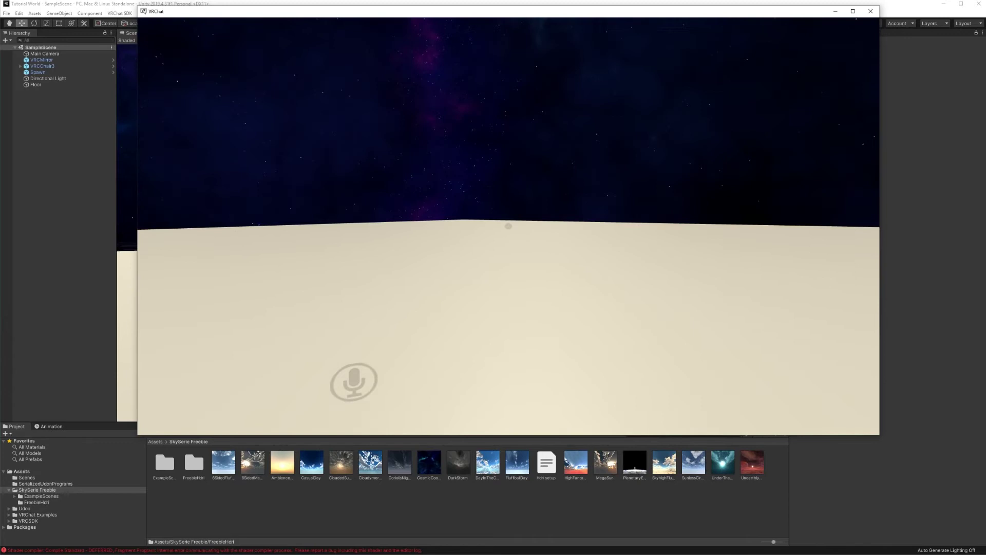
key(alt+F4)
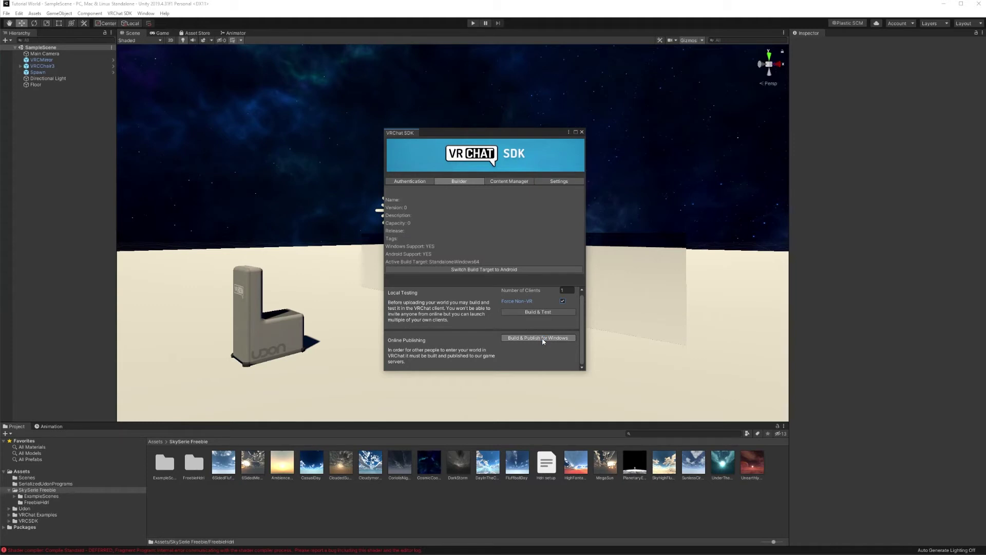
Build & Publish the world for Windows and select the World Name field on Configure World.
click(543, 339)
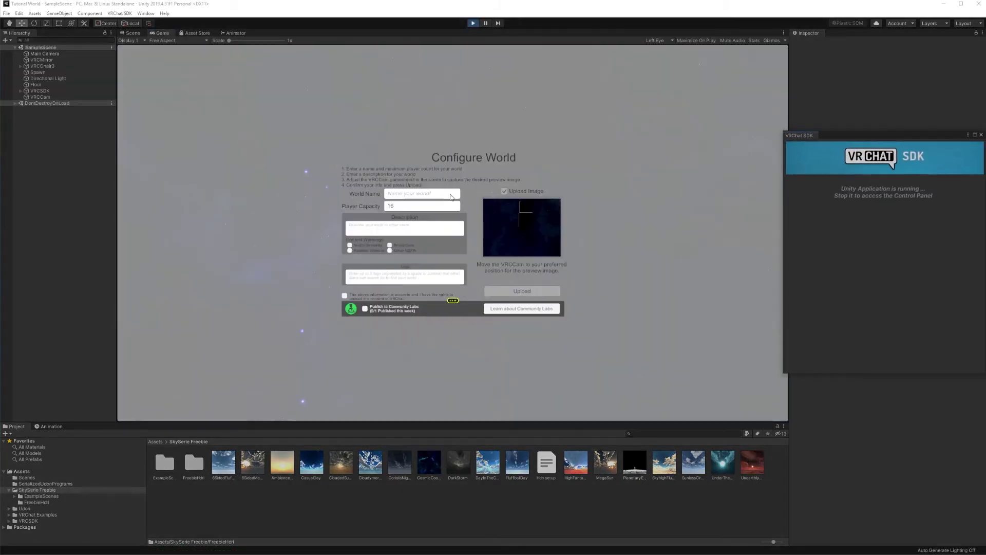
click(451, 197)
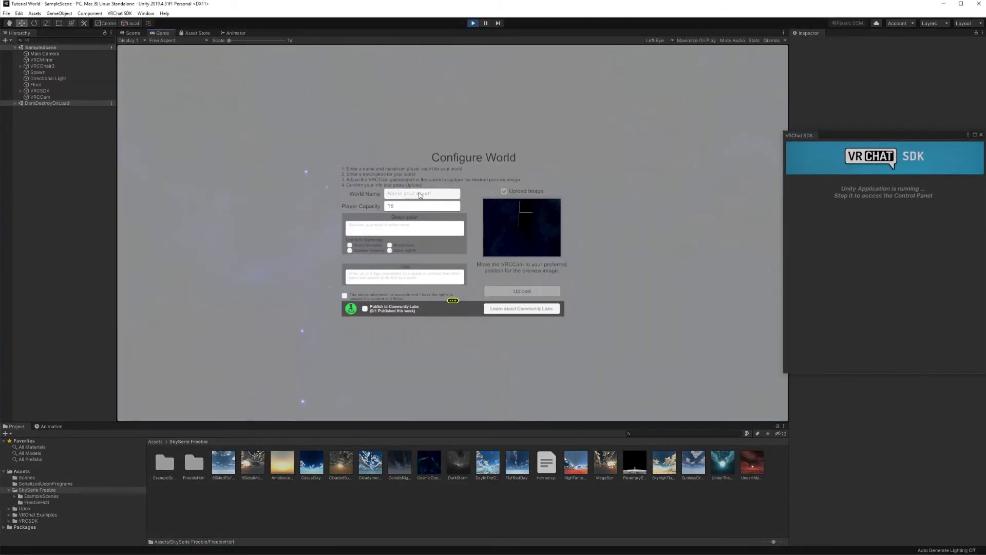
Enter the world name and description, tags 'tutorial world unity mirror', confirm rights, and upload.
text(Tutorial World By Richard Virgosky)
click(392, 231)
text(Thes is tutorial world made for my videos)
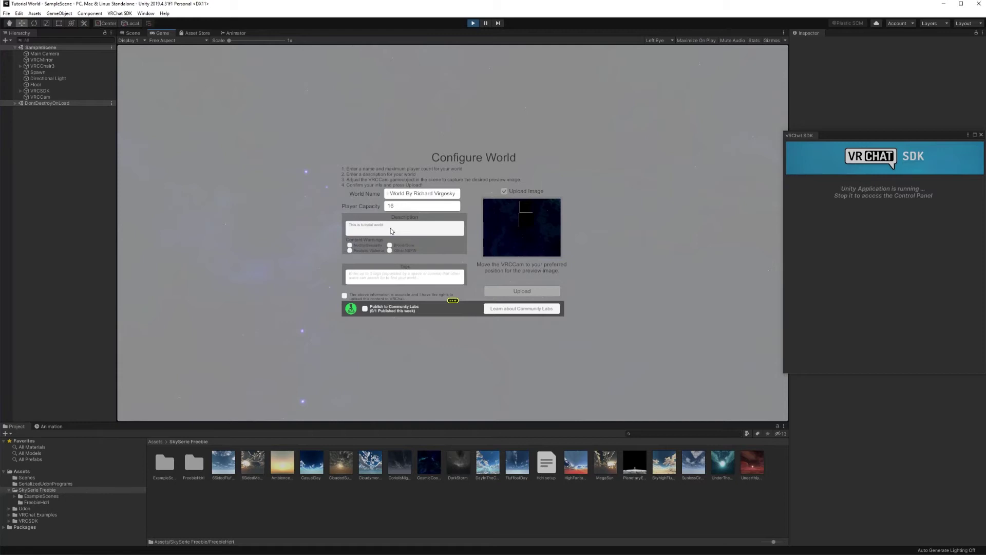
text(.)
text( For more visit my YT channel)
text(:)
text( https://youtube.com/RichardVirgosky)
click(381, 278)
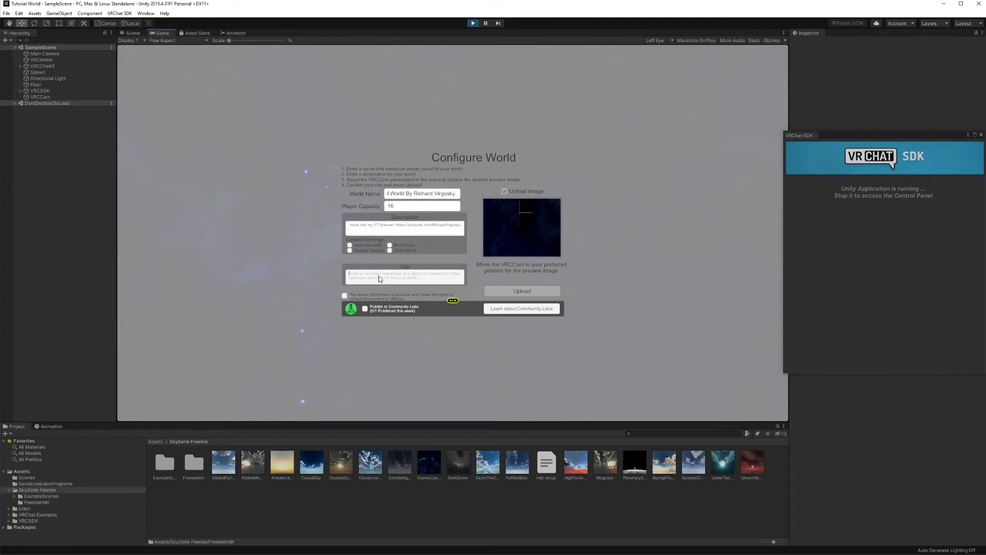
text(tutorial world unity mirror)
click(344, 295)
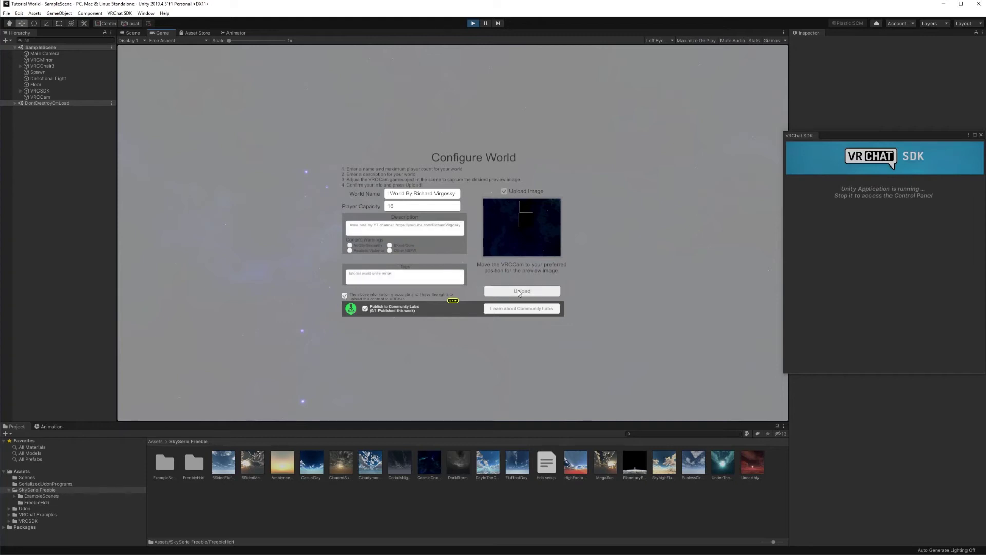
click(545, 294)
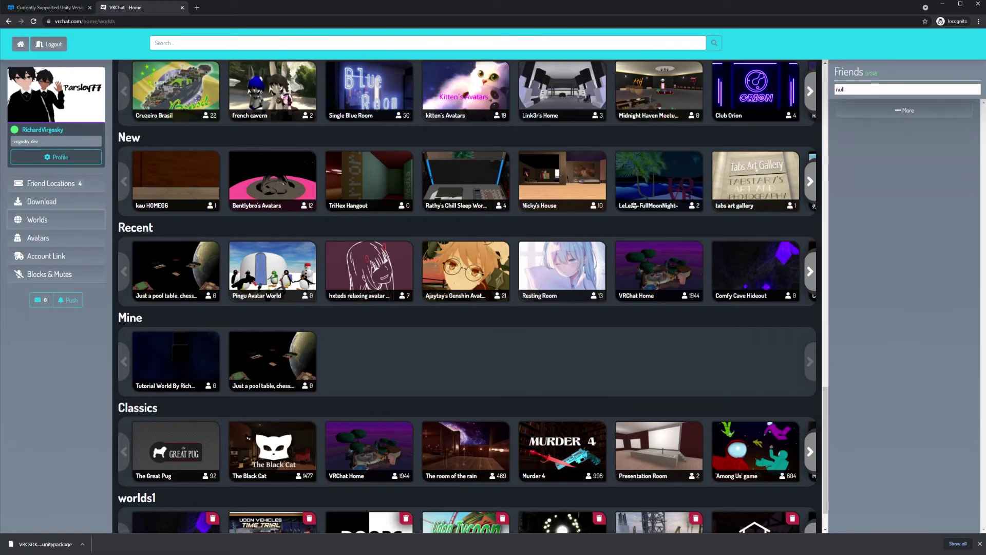
Switch the project's build target to Android and return to the SDK world builder.
key(alt+Tab)
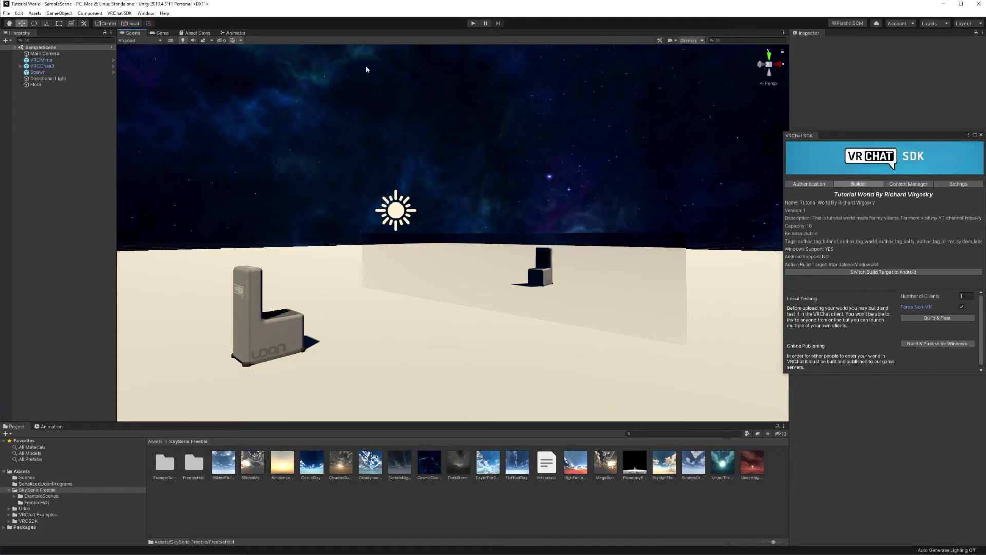
click(872, 273)
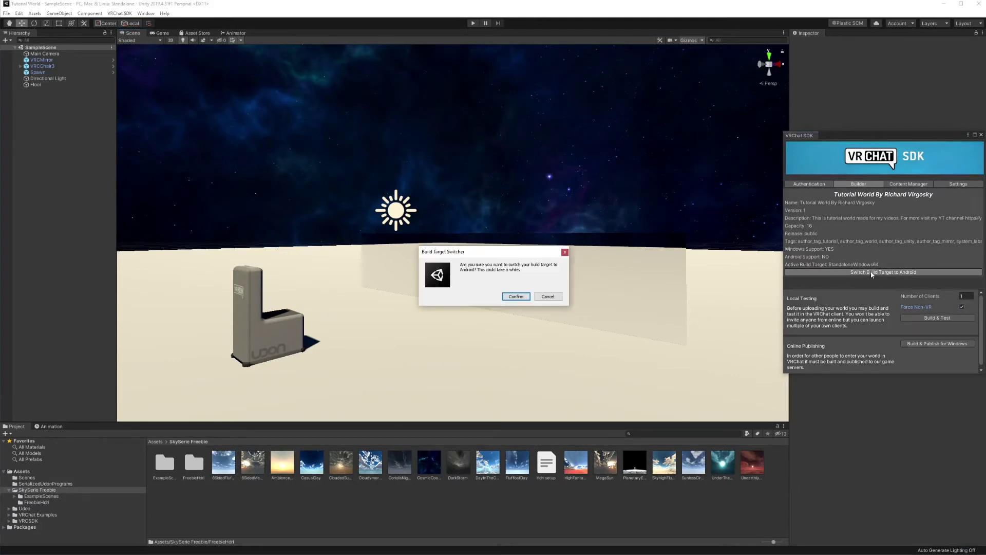
click(522, 296)
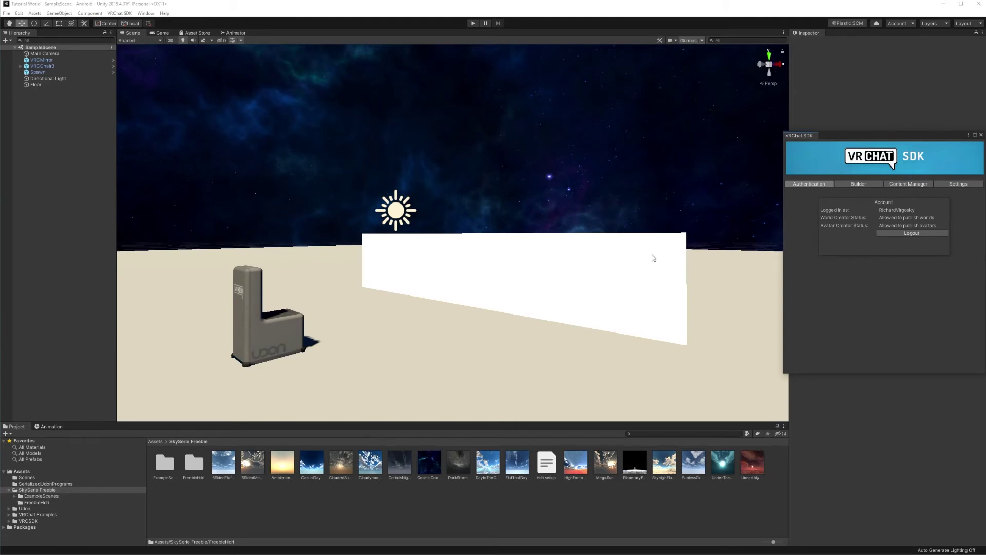
mouse_move(654, 258)
right_down()
mouse_move(202, 260)
mouse_move(696, 269)
mouse_move(649, 266)
right_up()
click(859, 184)
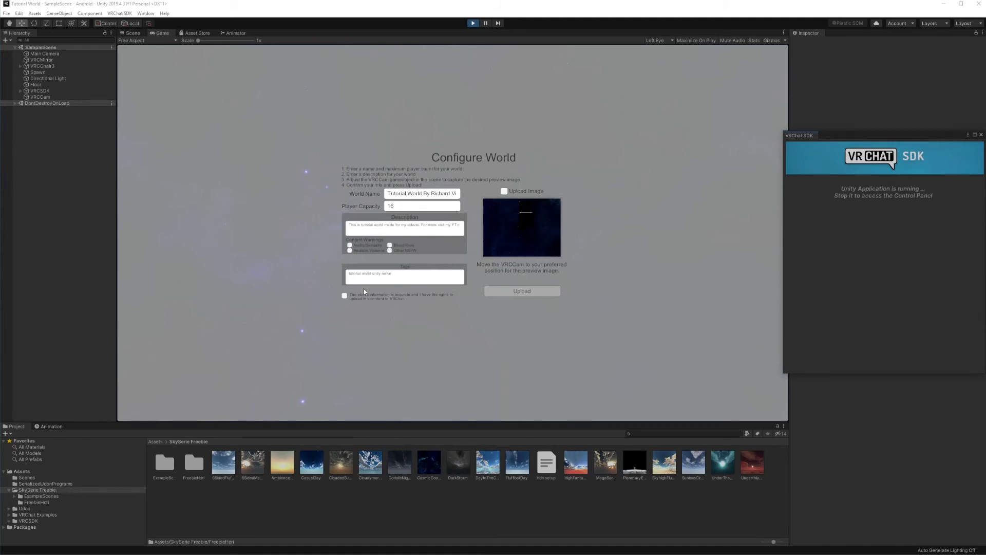
Confirm upload rights and upload the Android version of the world.
click(344, 296)
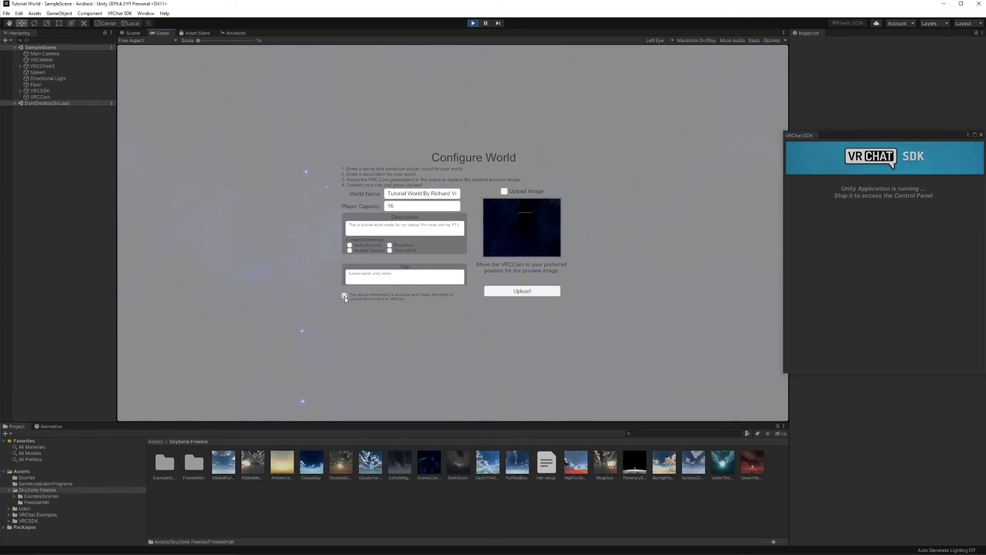
click(502, 290)
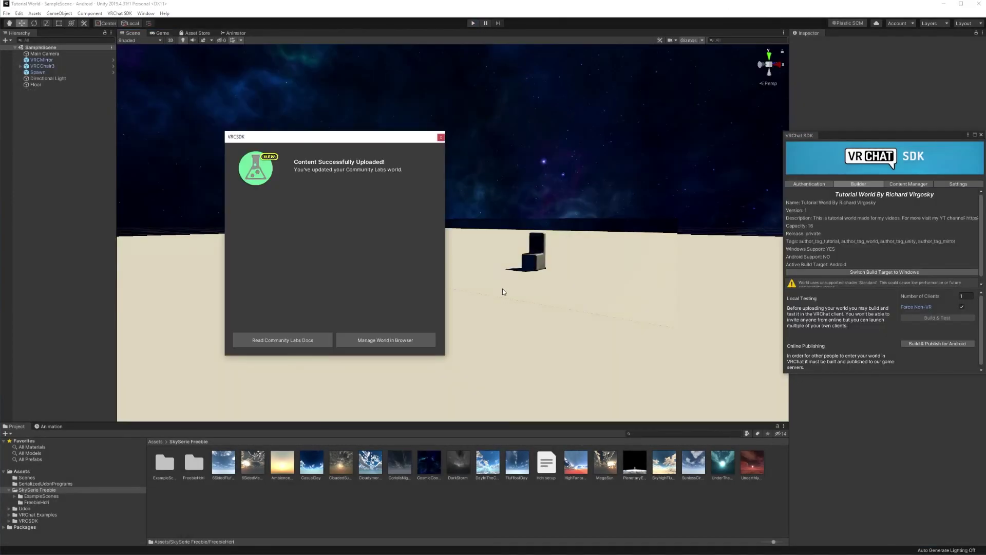